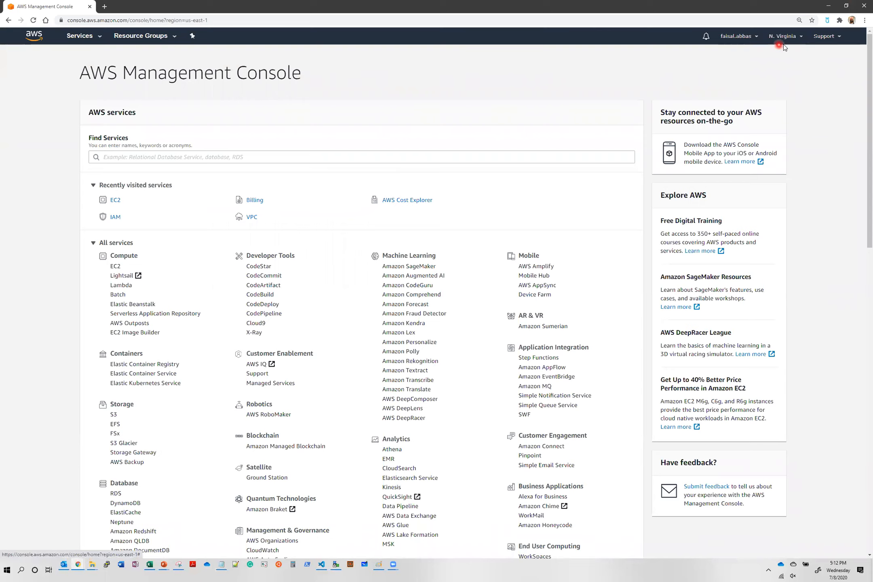
Open the EC2 Dashboard for US East (N. Virginia) from the Compute services
left_click(788, 42)
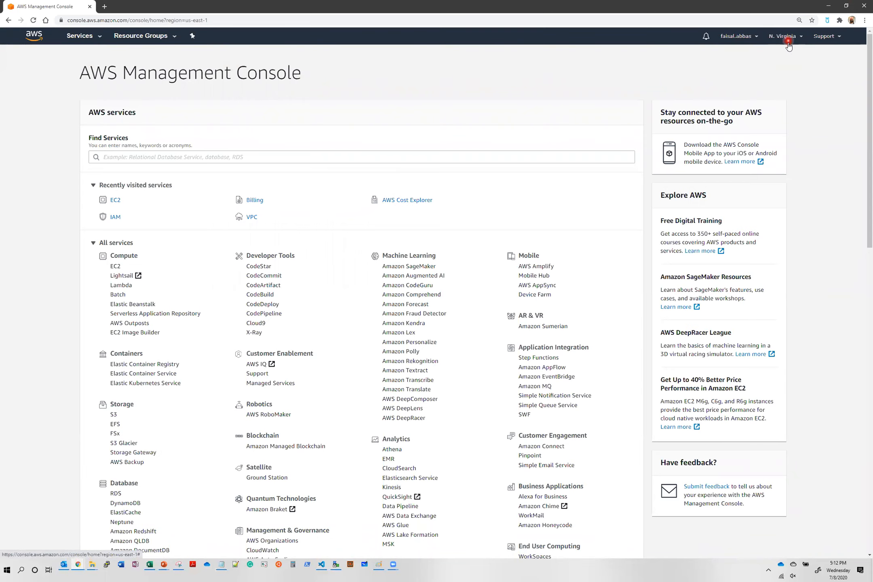
left_click(81, 37)
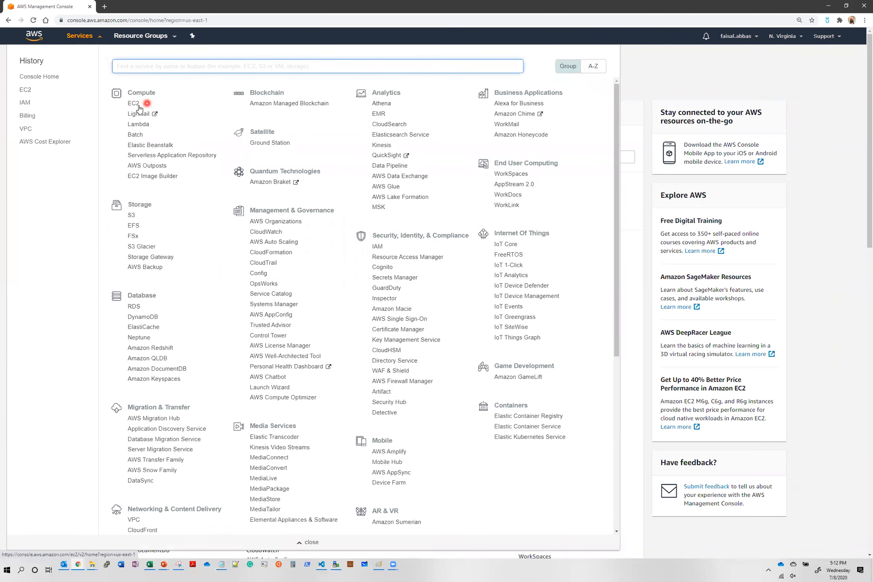
left_click(663, 74)
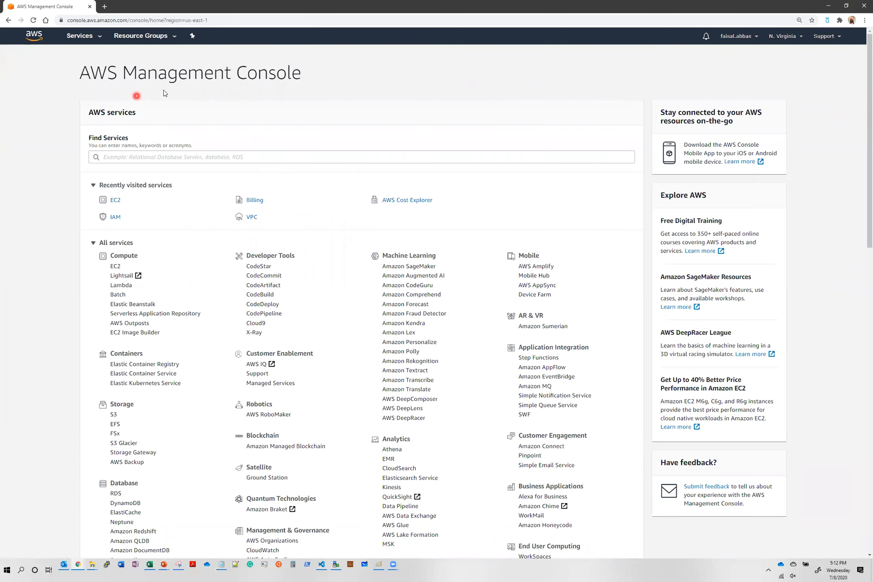
left_click(129, 266)
left_click(116, 267)
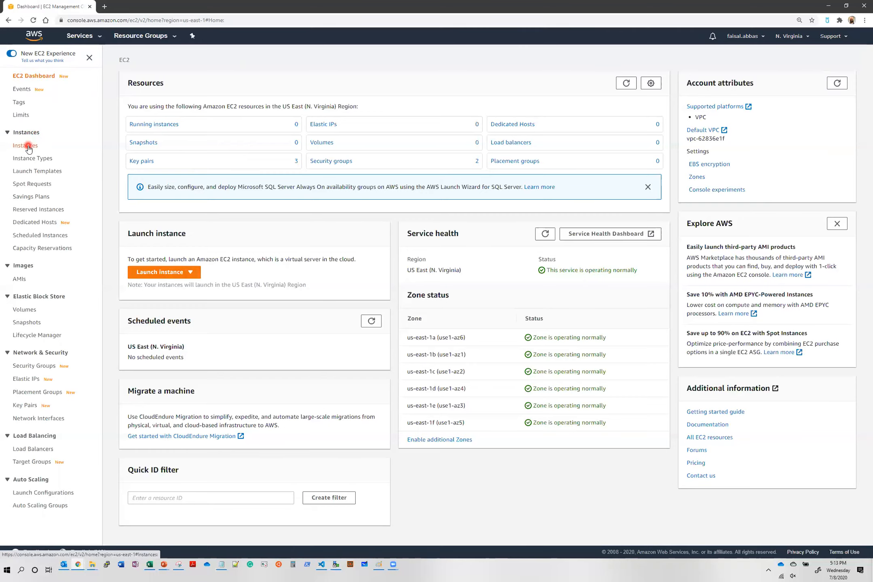
Start the launch-instance wizard, exit when AMIs fail to load, and relaunch it
left_click(147, 272)
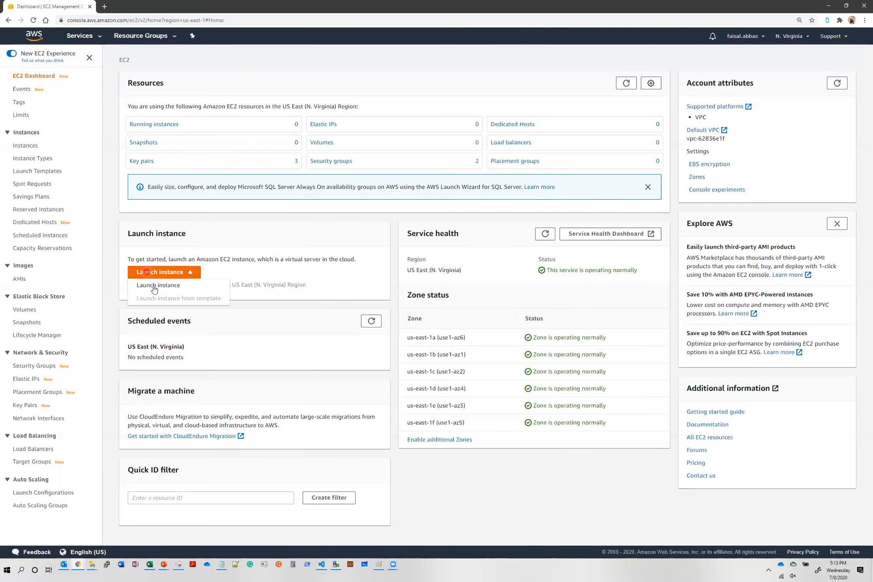
left_click(154, 286)
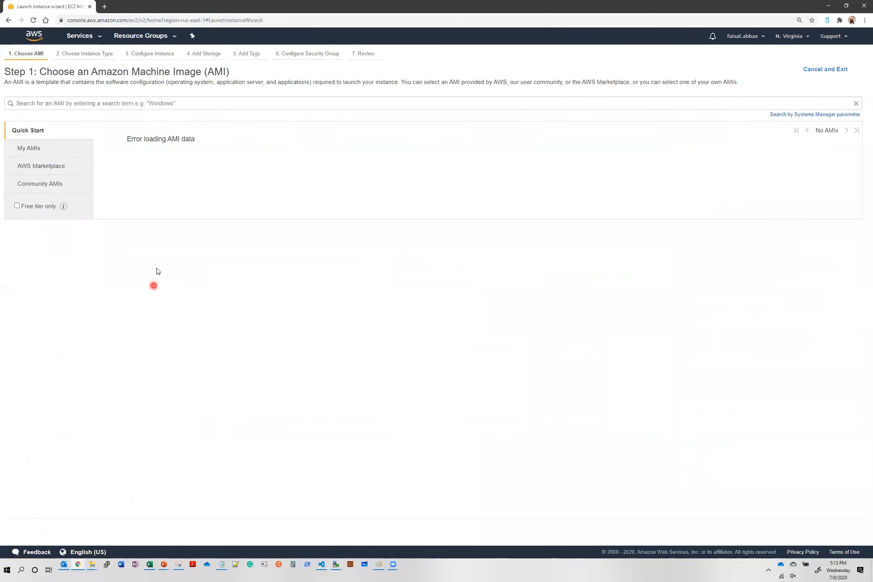
left_click(812, 70)
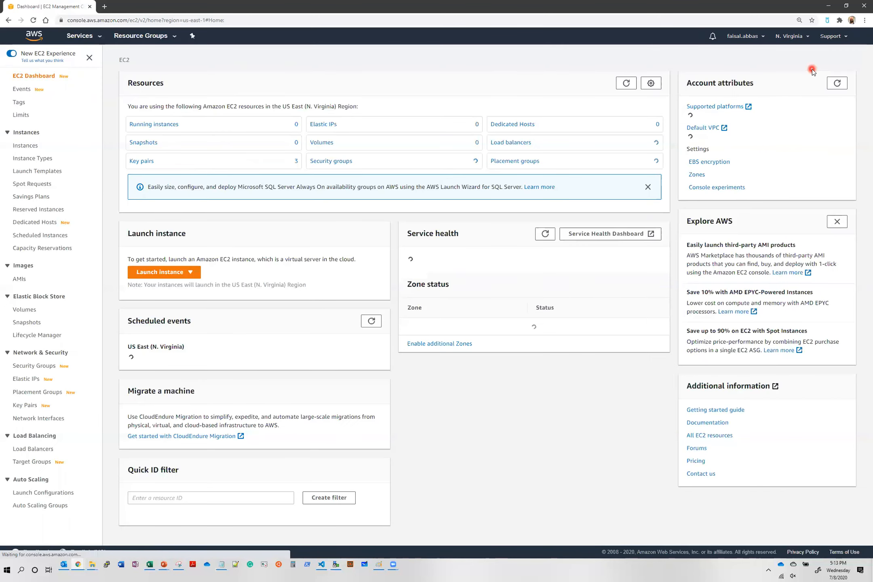
left_click(167, 274)
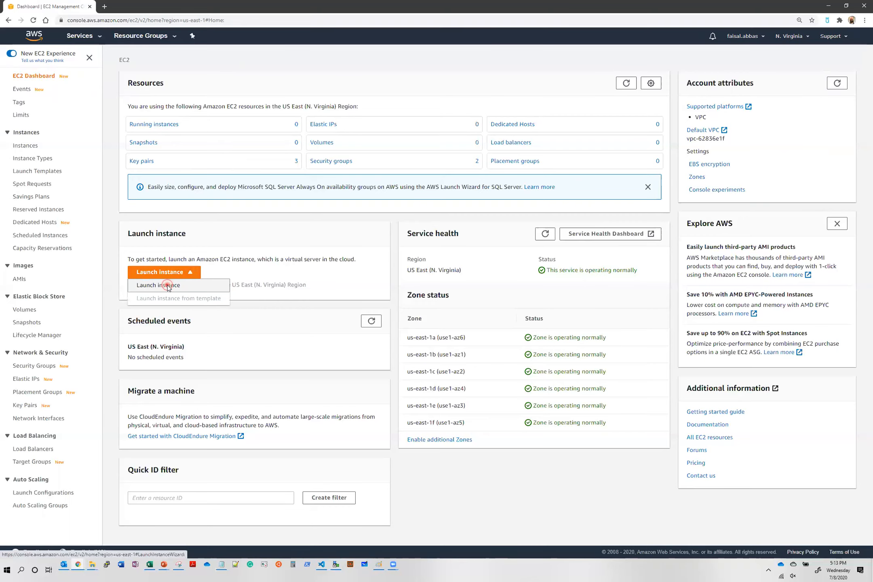
left_click(167, 285)
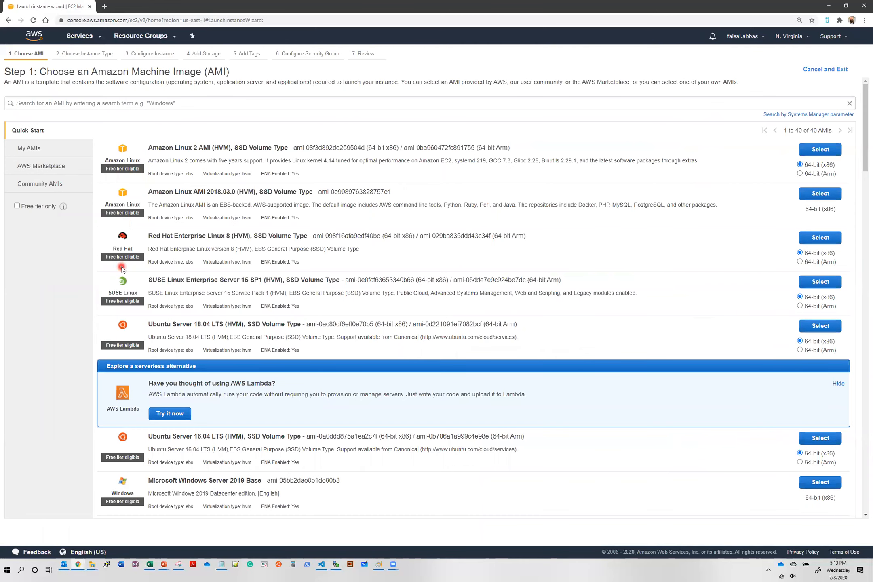
Filter the AMI list to free tier only and select Amazon Linux 2 AMI
scroll(120, 287, "down", 3)
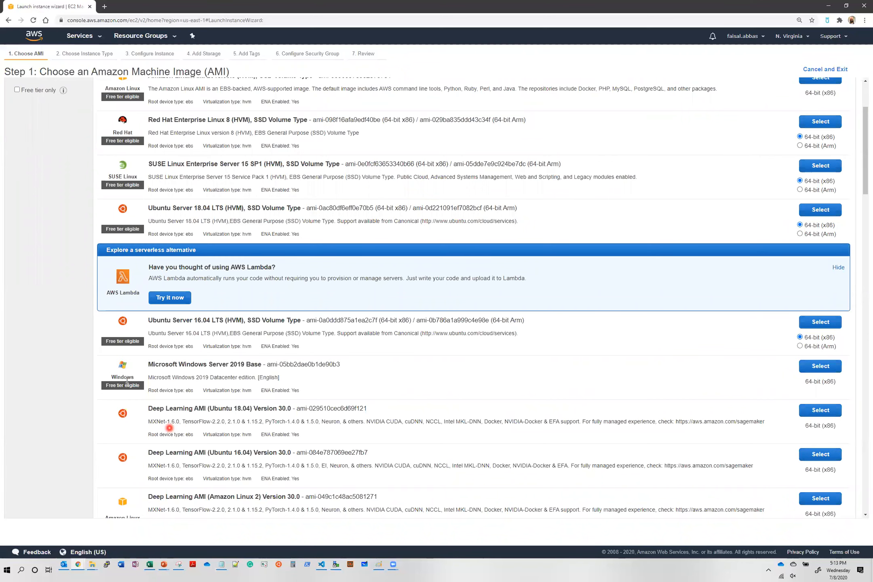
scroll(82, 371, "up", 1)
scroll(83, 372, "up", 2)
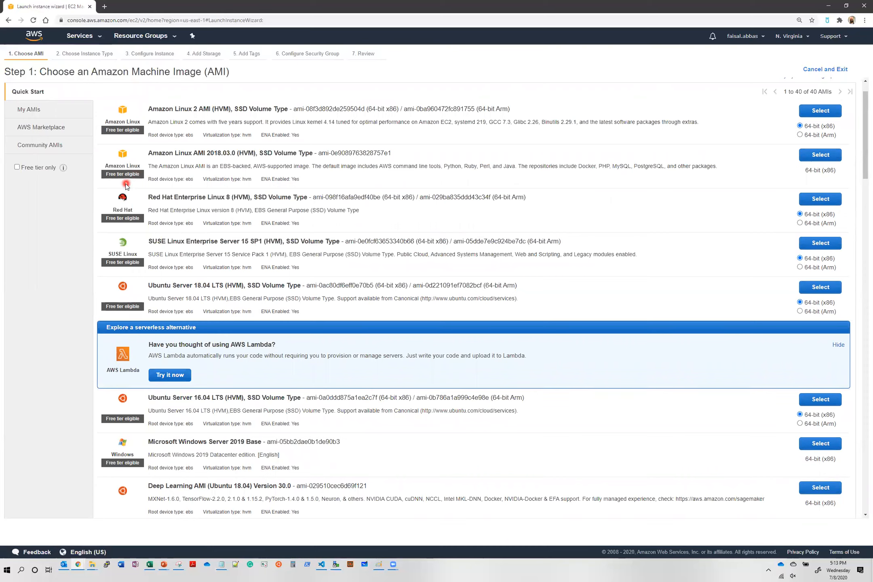
left_click(17, 169)
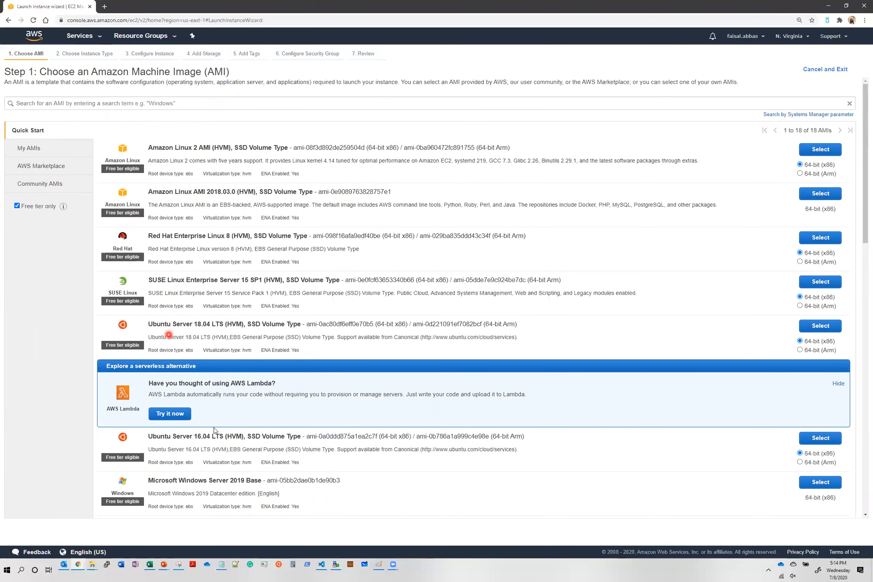
scroll(227, 461, "down", 3)
scroll(226, 461, "up", 3)
left_click(834, 151)
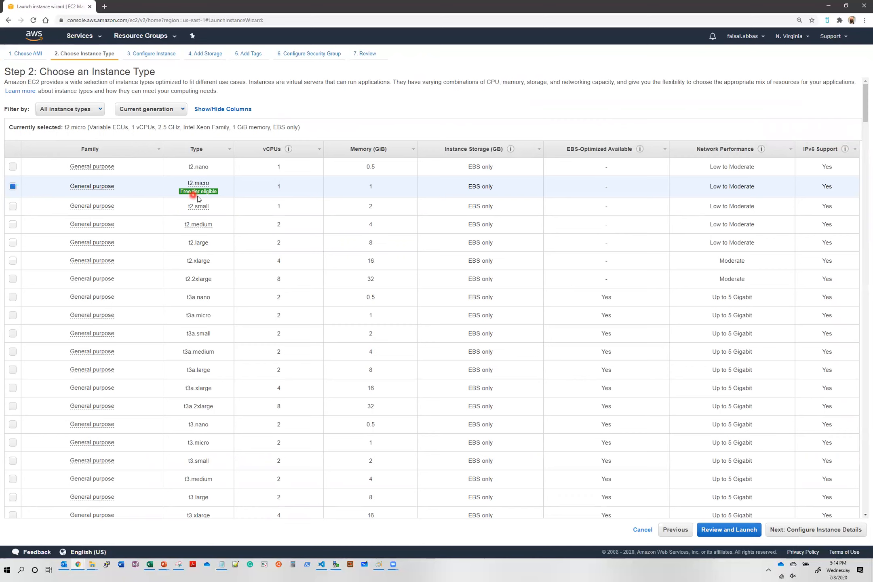
Keep the t2.micro instance type and proceed to Configure Instance Details
mouse_move(196, 199)
left_click(222, 196)
mouse_move(73, 334)
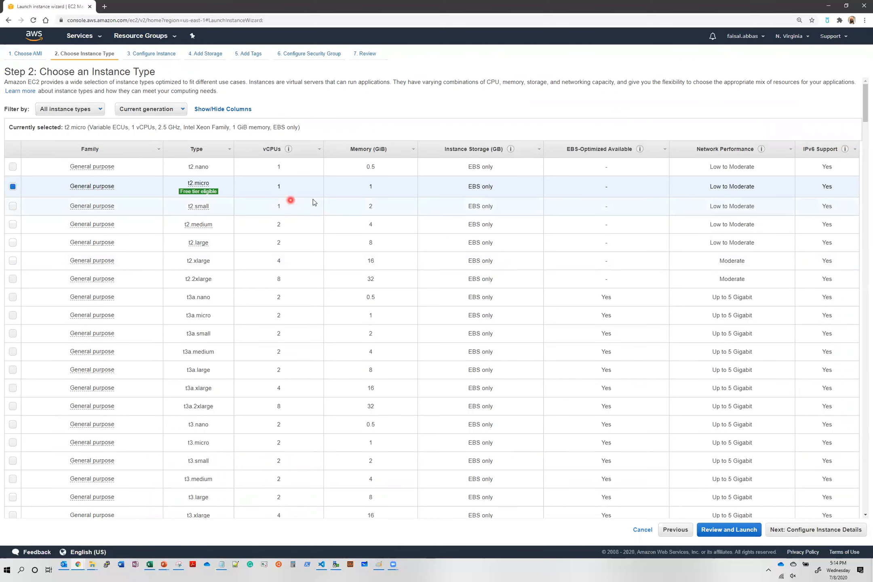
left_click(824, 533)
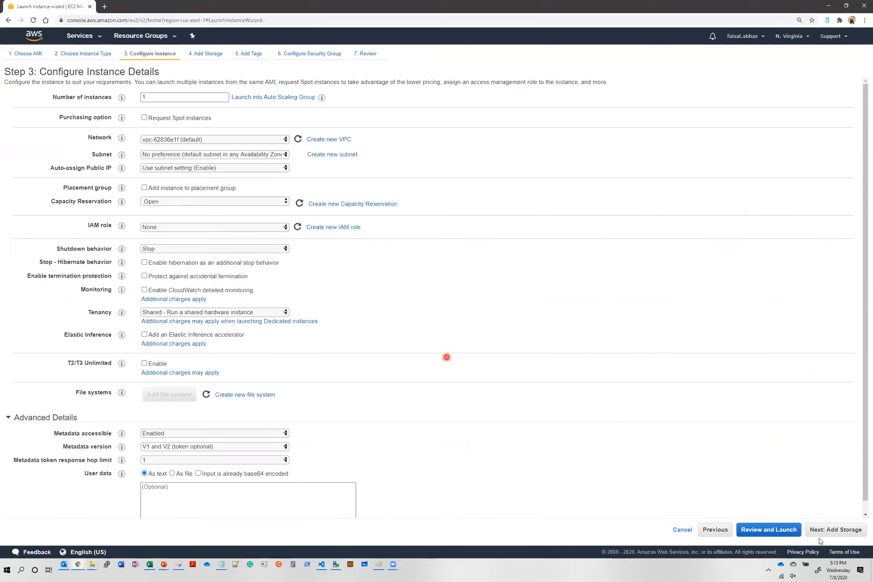
Leave the 8 GiB gp2 root volume type unchanged and proceed to Add Tags
left_click(840, 536)
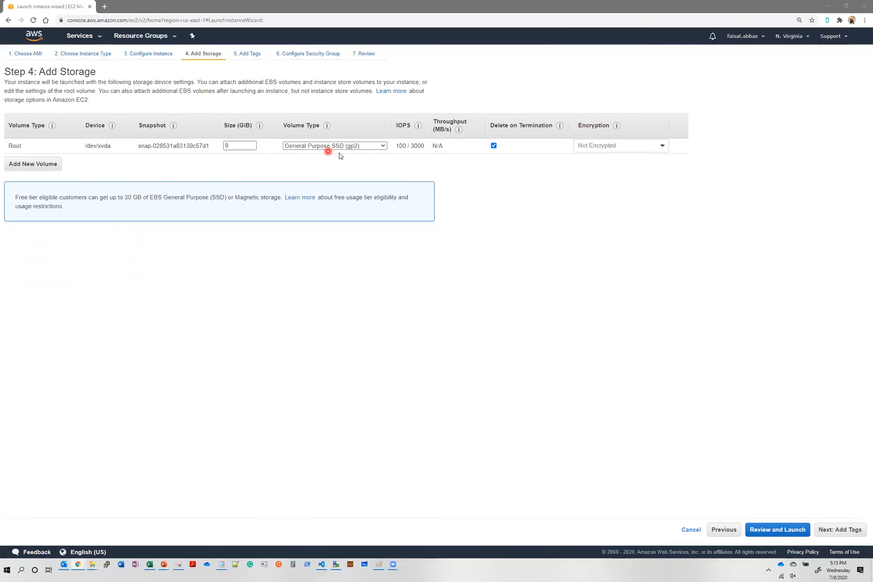
left_click(373, 146)
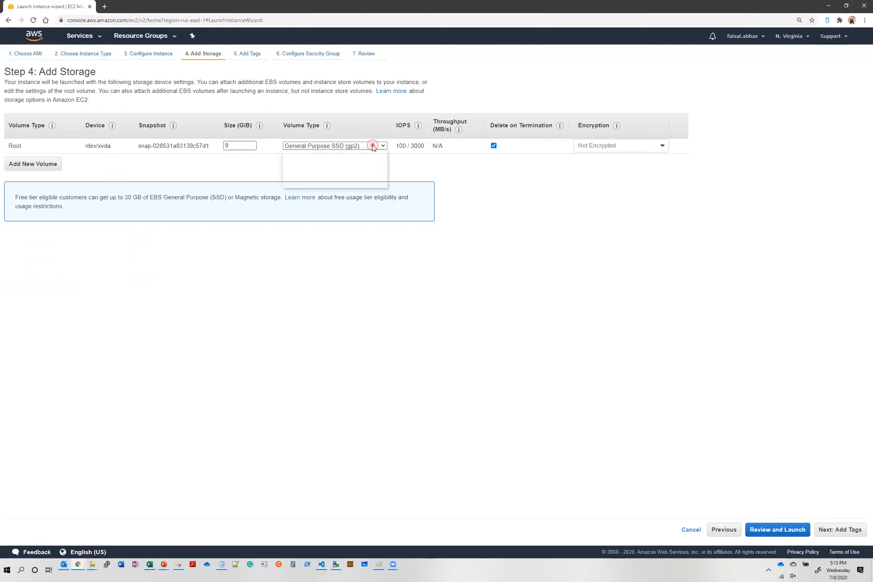
left_click(378, 254)
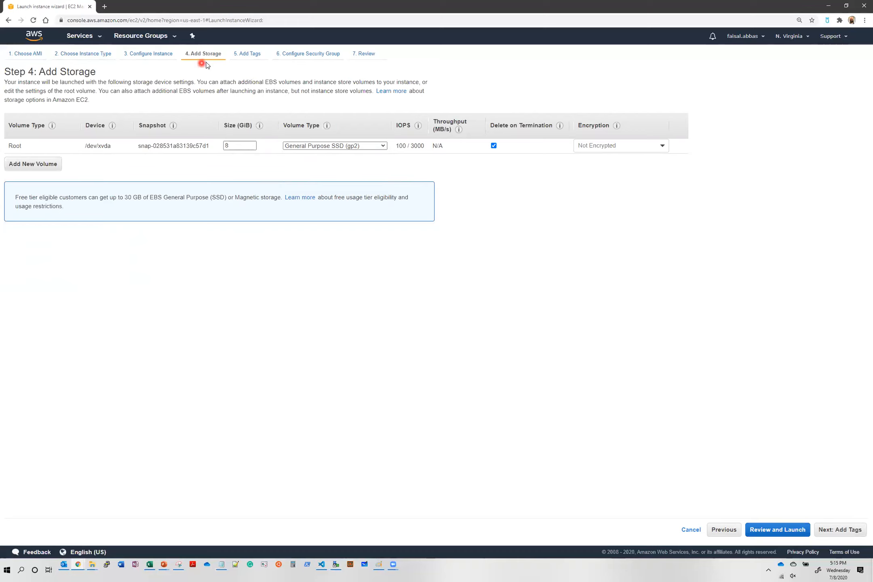
left_click(845, 536)
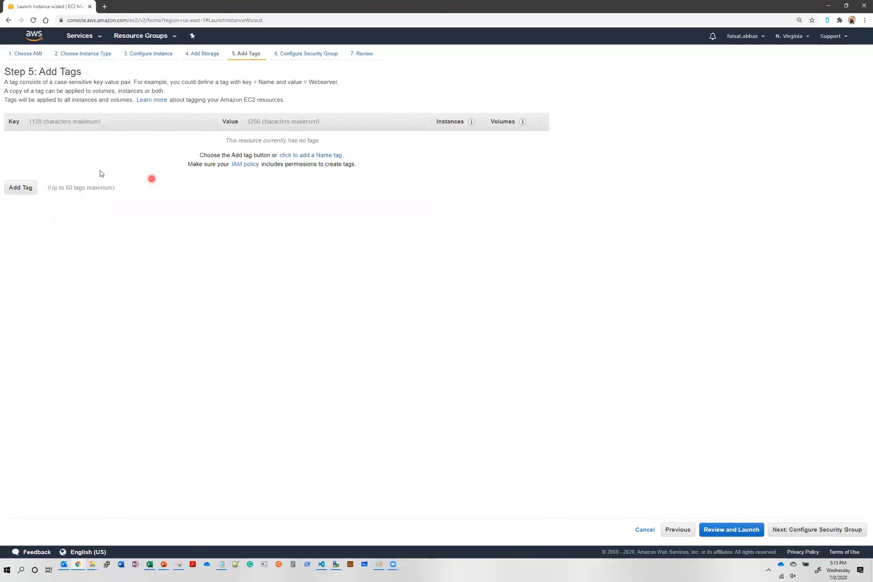
Add the tag Name = first_linux and proceed to Configure Security Group
left_click(22, 189)
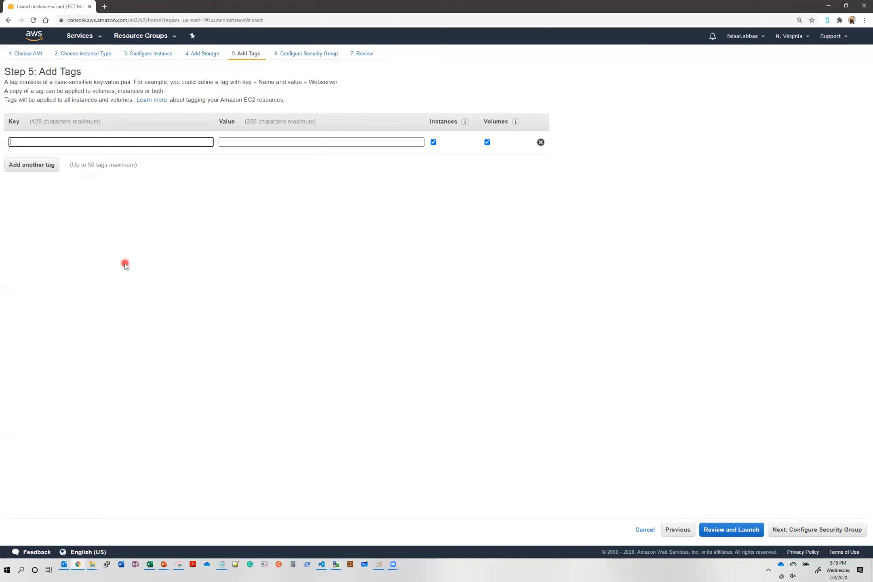
type("Name")
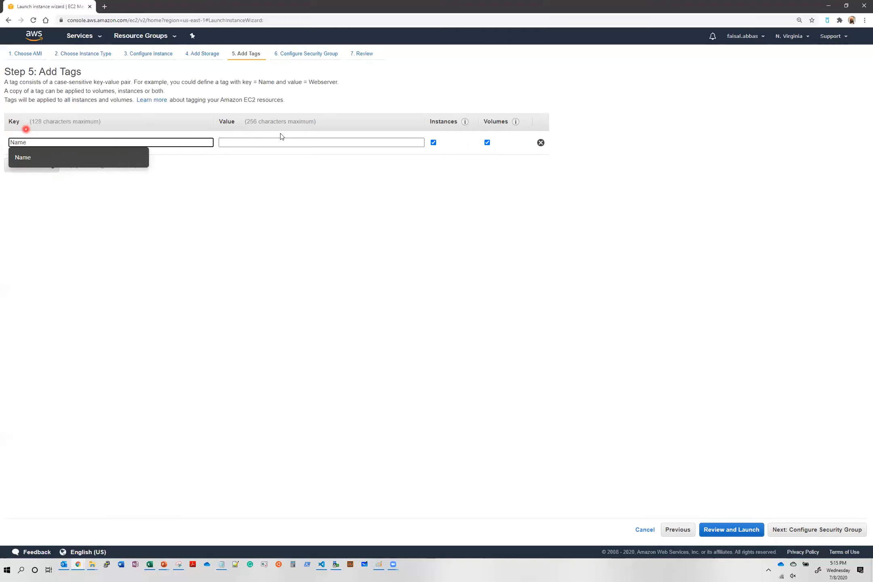
left_click(232, 143)
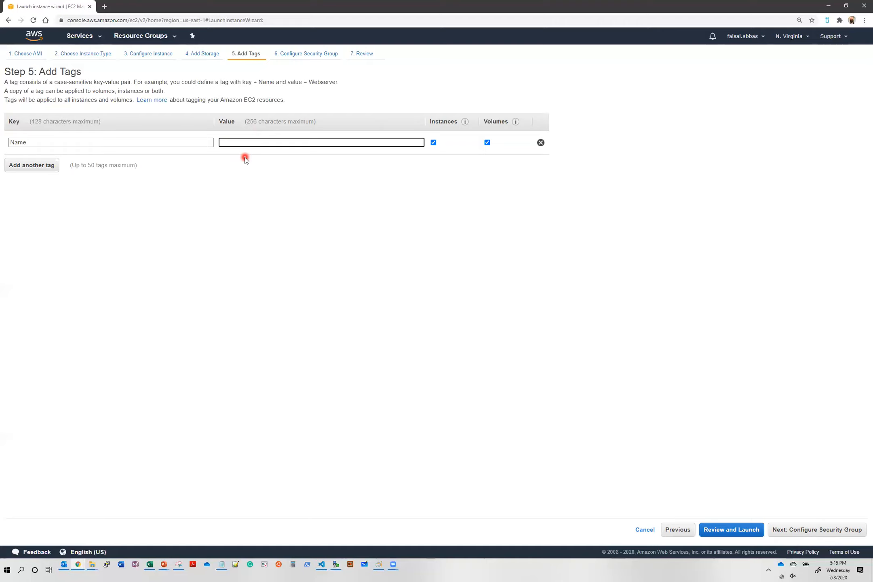
type("first_li")
type("unx")
key("BackSpace")
key("BackSpace")
type("nux")
left_click(813, 537)
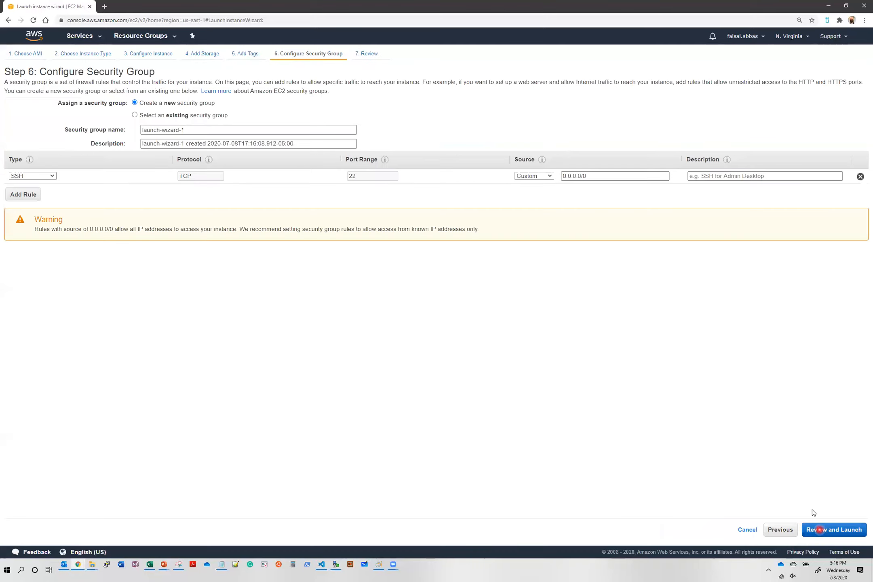
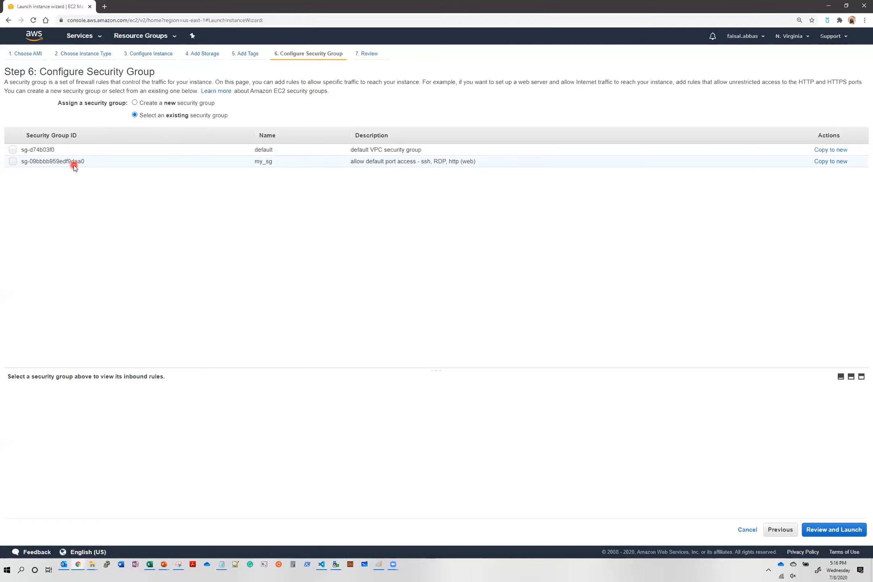
Select the existing security group my_sg and continue to the launch review
left_click(13, 161)
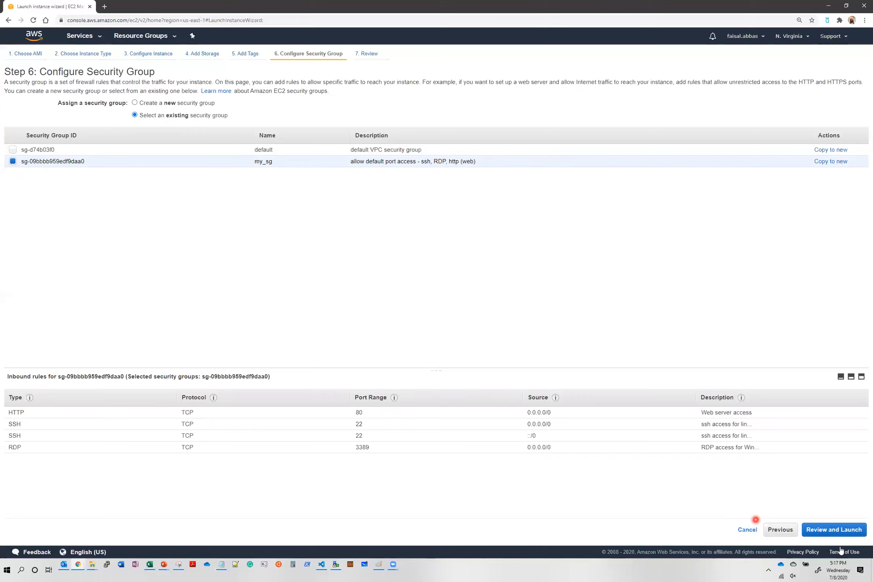
left_click(840, 531)
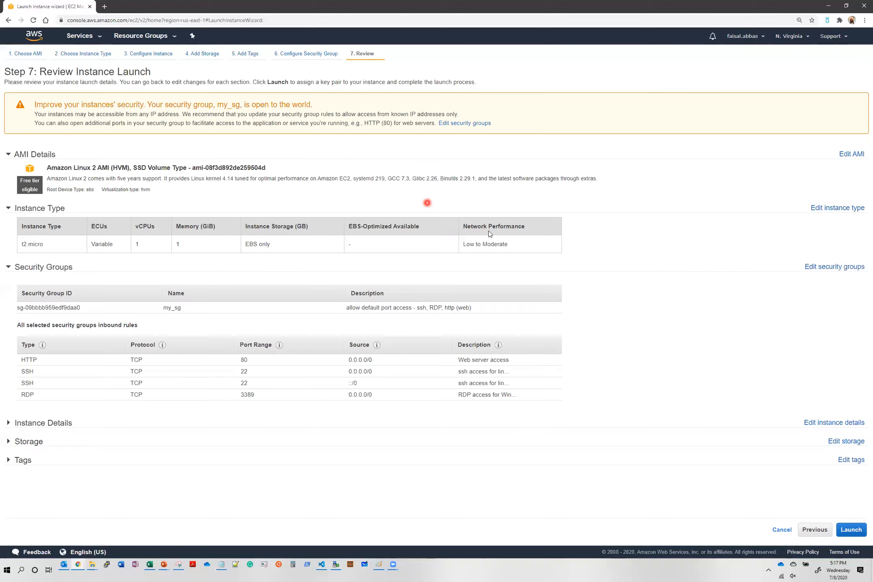
Launch the instance with the existing key pair my_linux_ami_instance, acknowledging the private key file
left_click(856, 534)
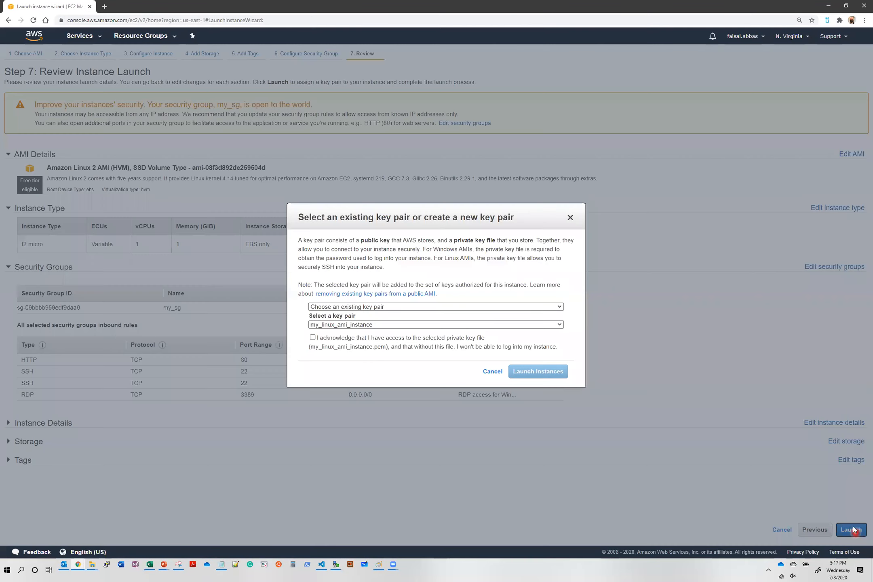
left_click(363, 278)
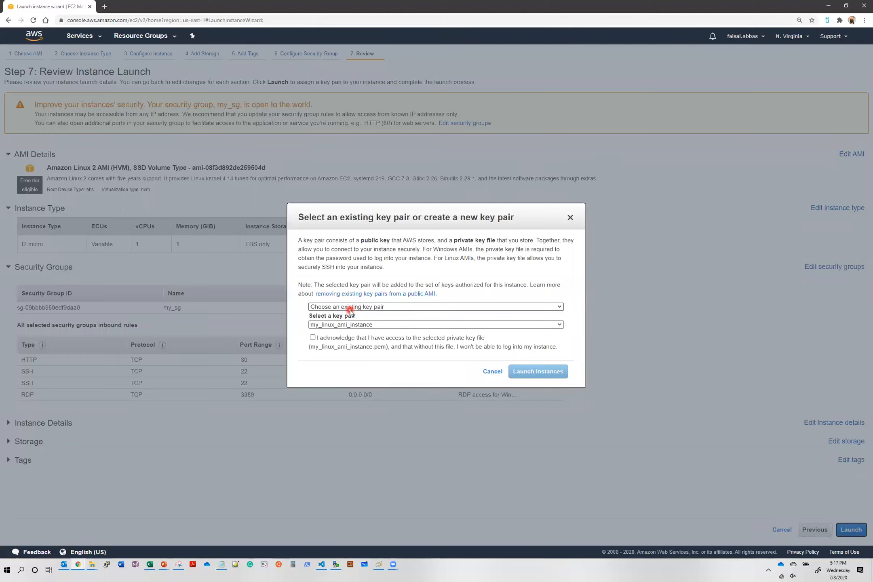
left_click(376, 308)
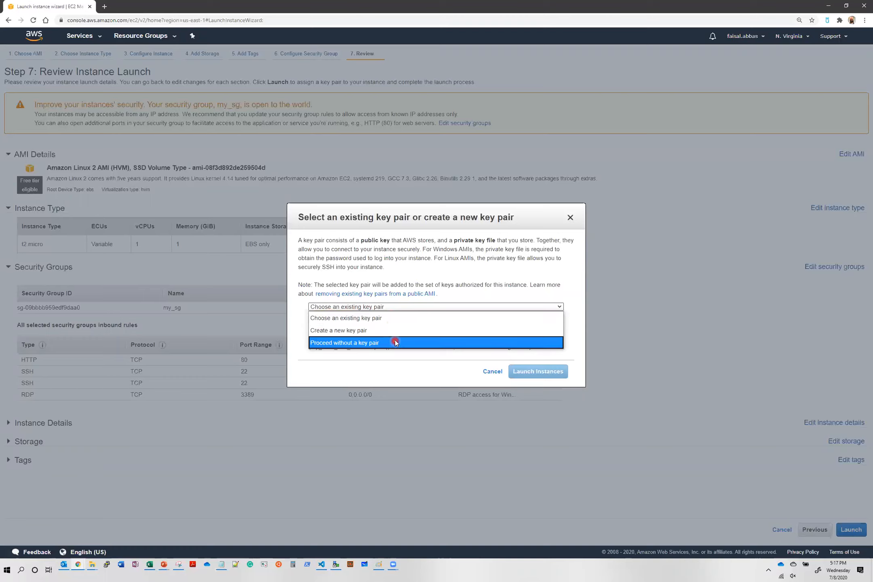
left_click(393, 319)
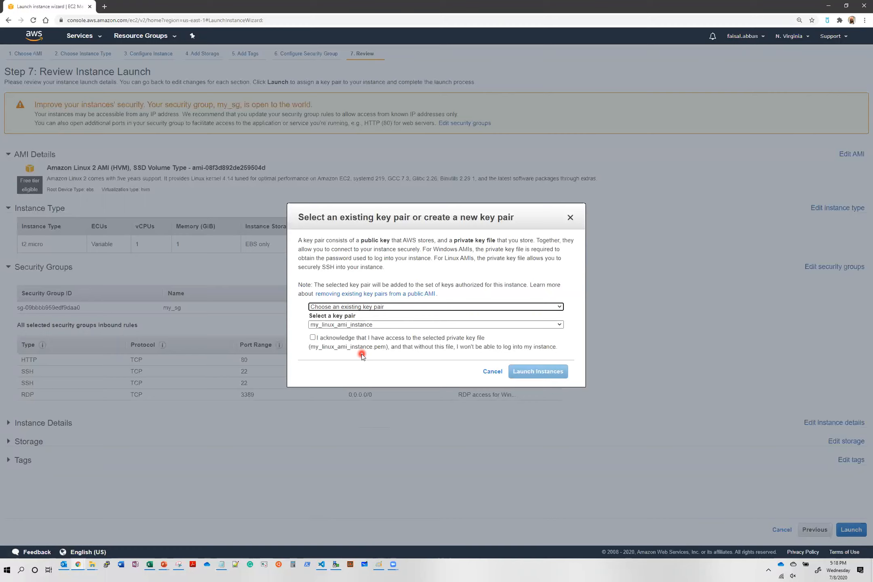
left_click(380, 324)
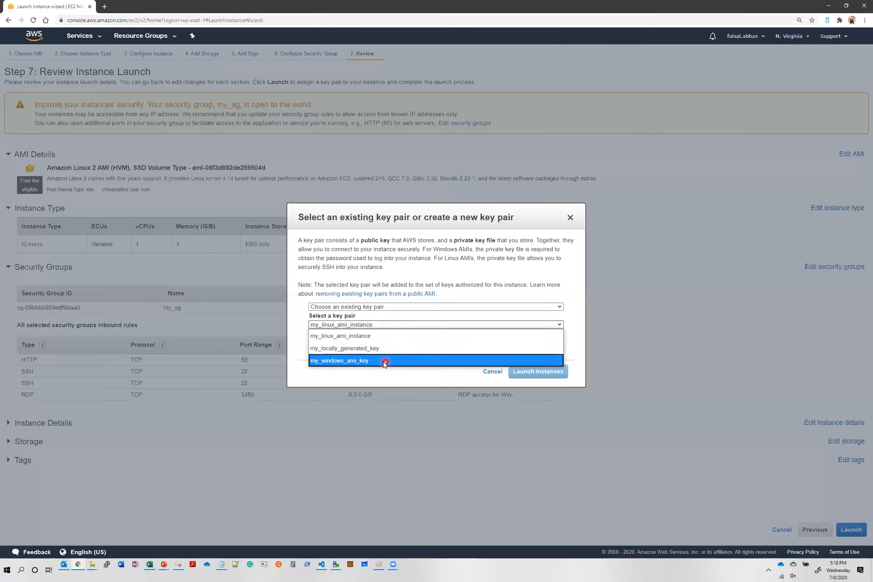
left_click(386, 338)
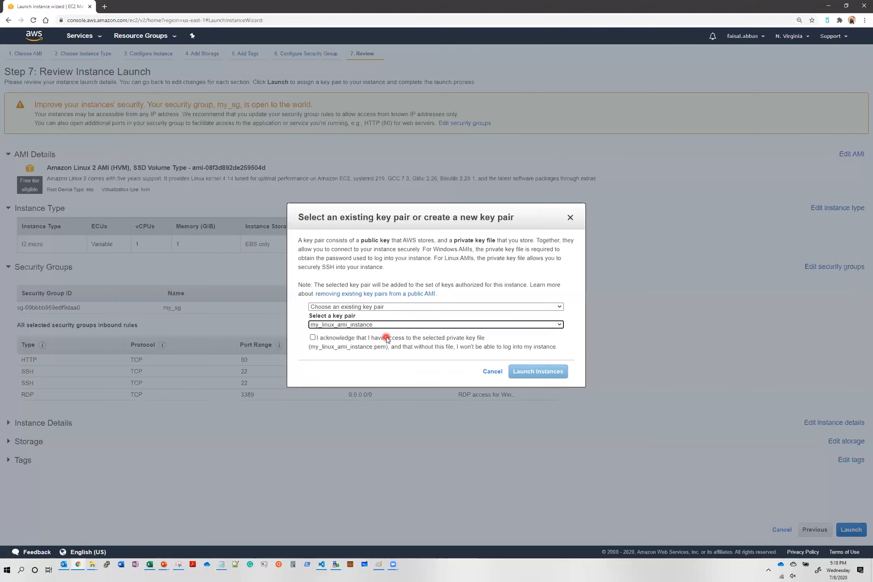
left_click(313, 338)
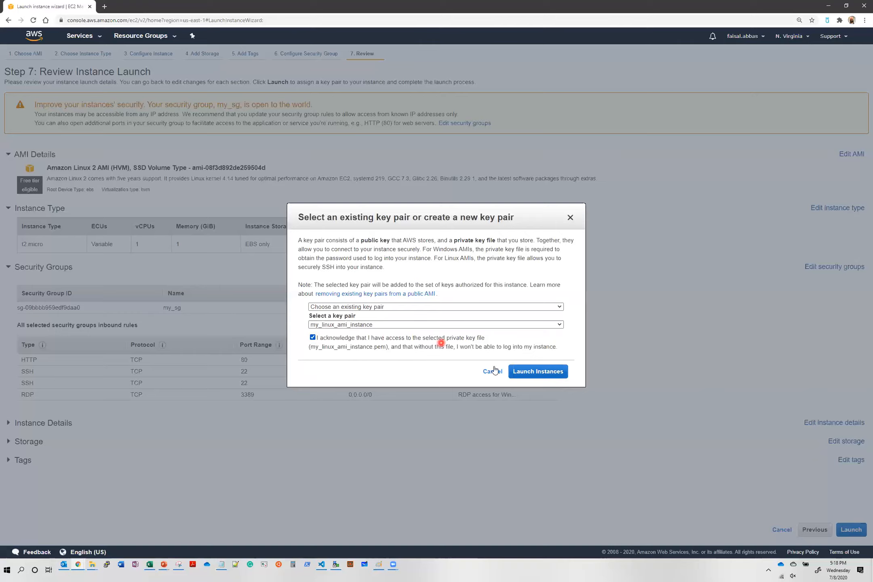
left_click(538, 372)
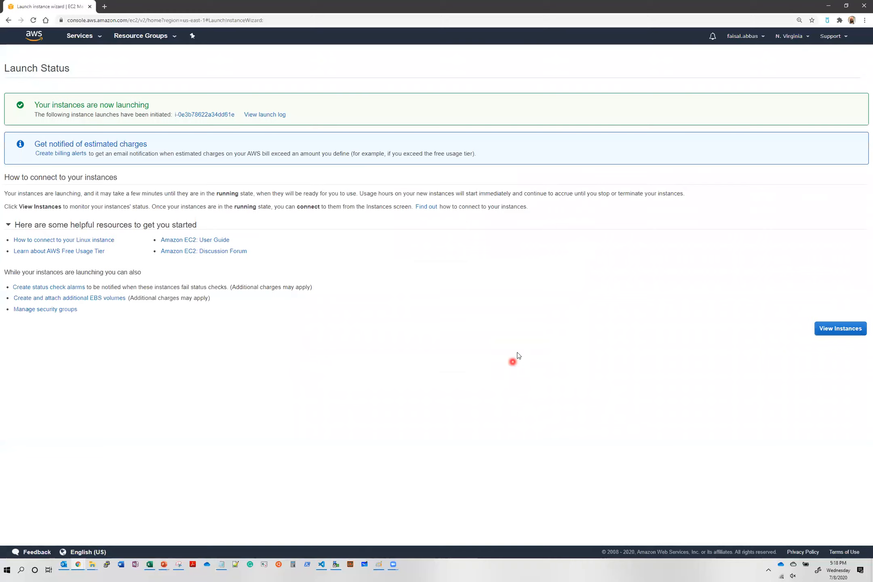
Go to the EC2 Instances list showing first_linux running
left_click(842, 335)
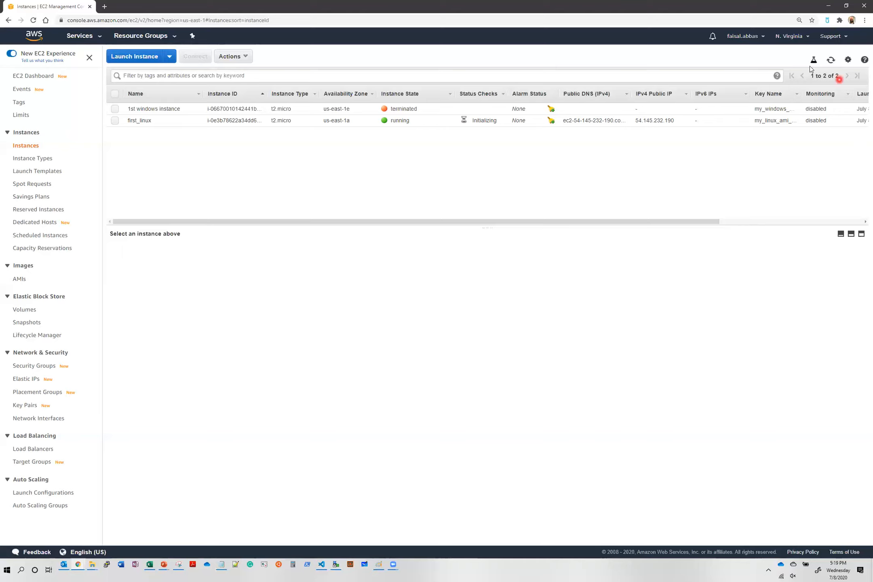
Refresh the list and select first_linux to view its details, including public IP 54.145.232.190
left_click(831, 60)
left_click(114, 120)
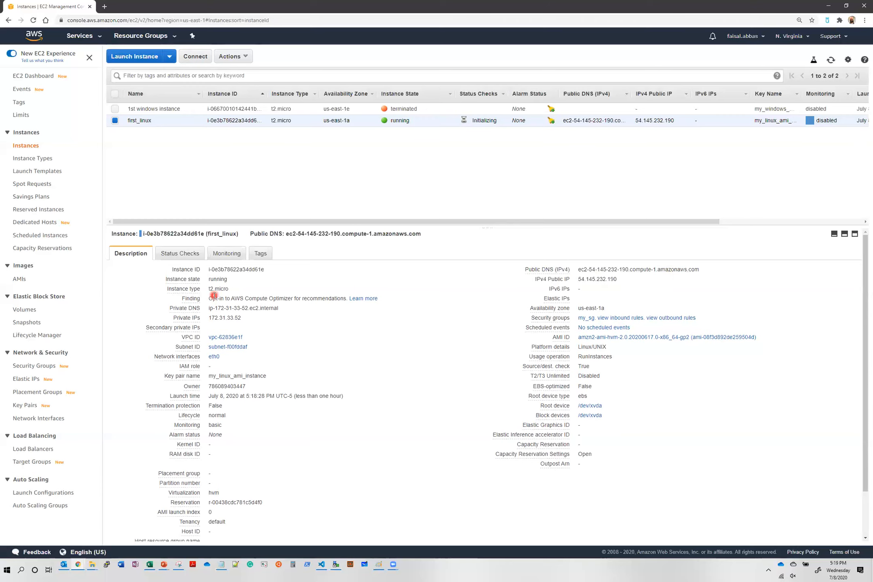
mouse_move(189, 385)
mouse_move(553, 346)
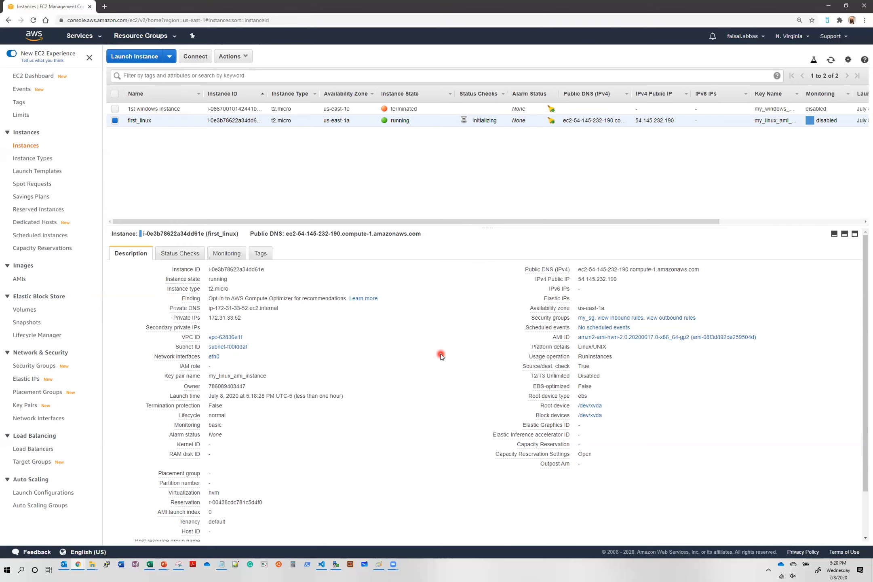
Launch PuTTY from Windows search and reposition its configuration window
key("super")
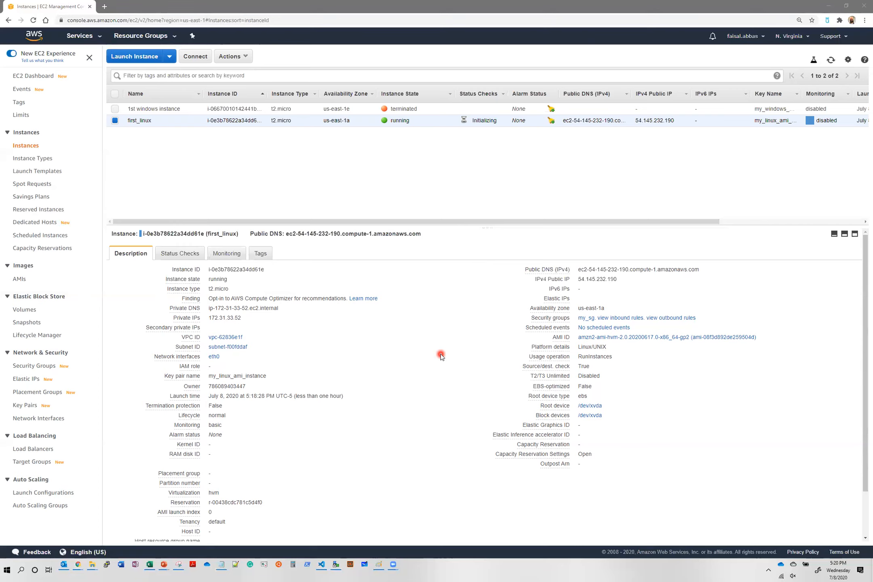
type("putty")
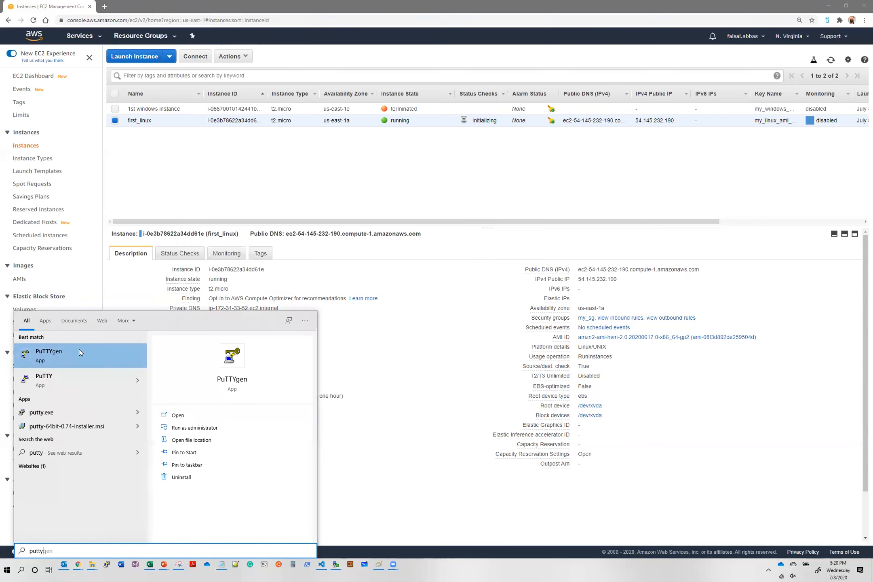
left_click(48, 380)
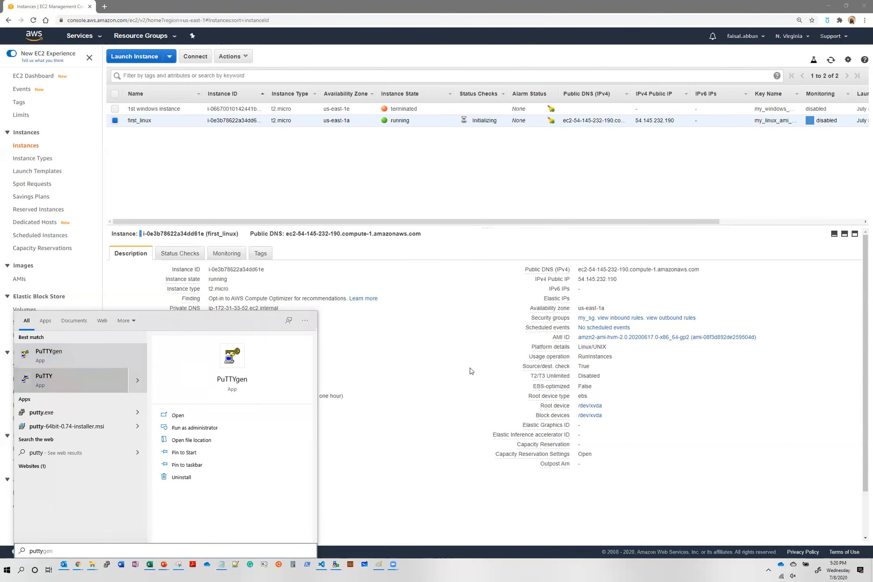
left_click_drag(452, 210, 502, 177)
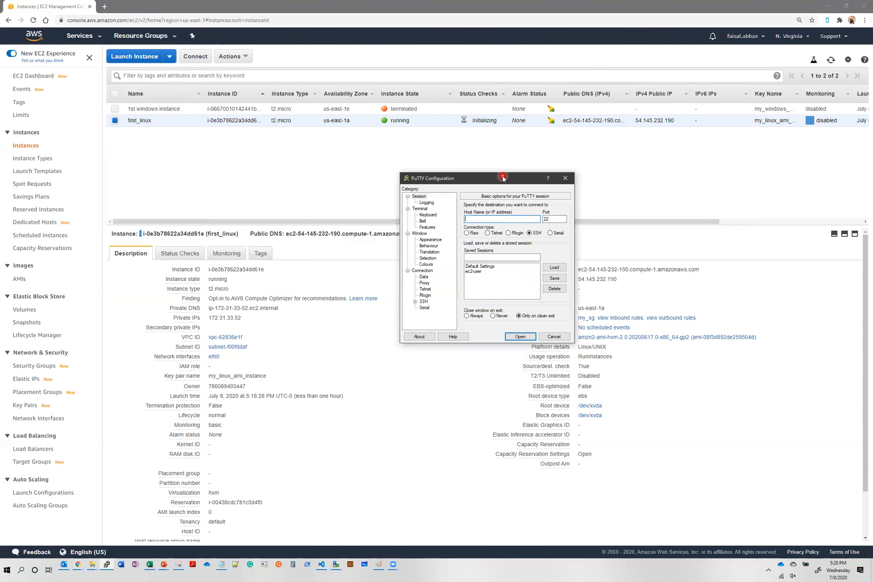
Set the PuTTY terminal font to Courier New, 16-point, and return to the Session panel
left_click(439, 241)
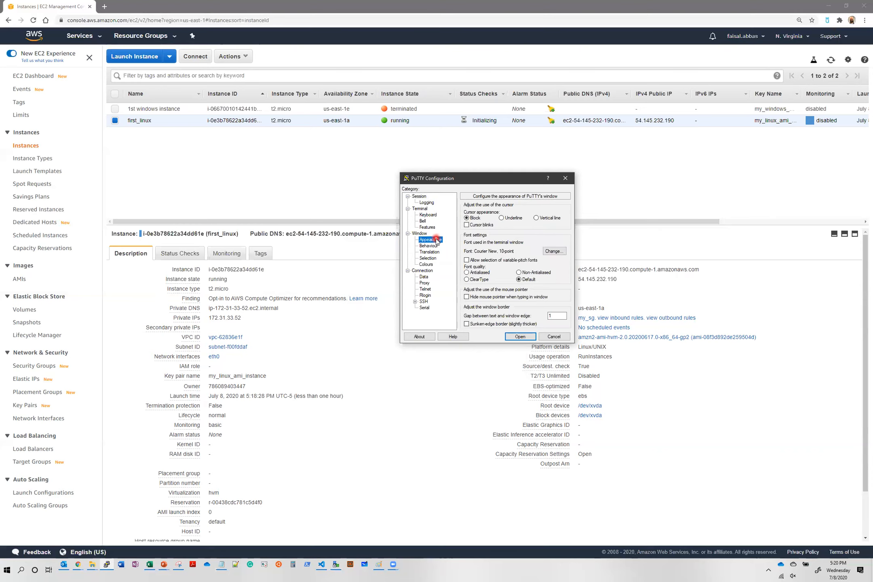
left_click(553, 251)
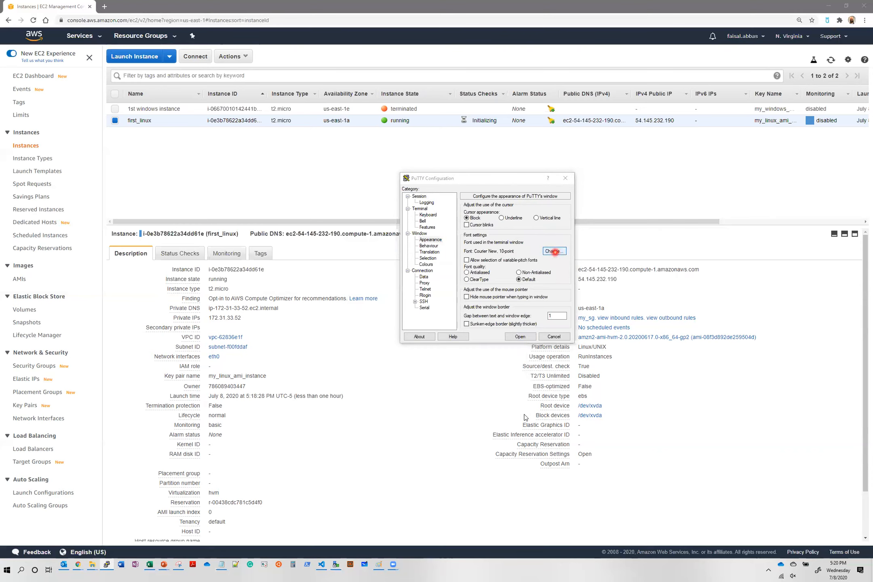
left_click(552, 282)
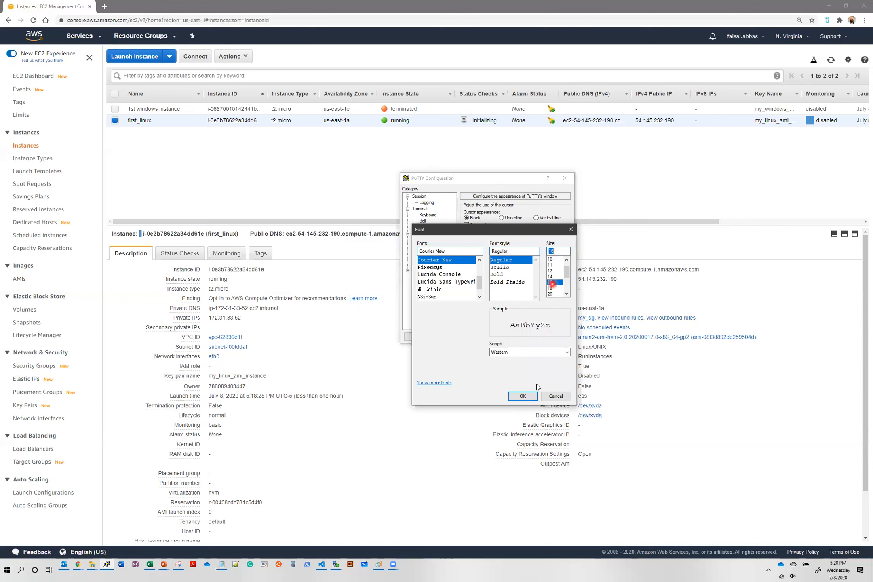
left_click(524, 396)
left_click(467, 225)
left_click(419, 197)
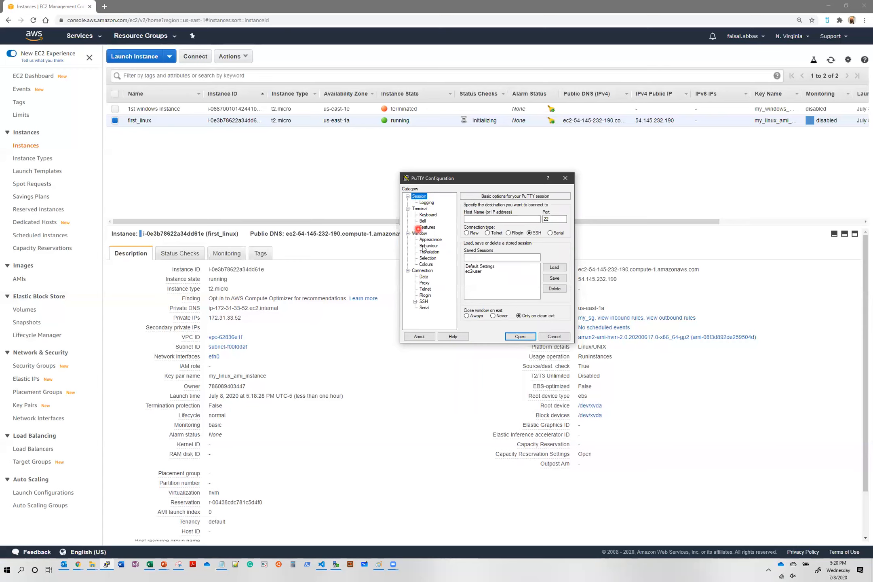
left_click(353, 197)
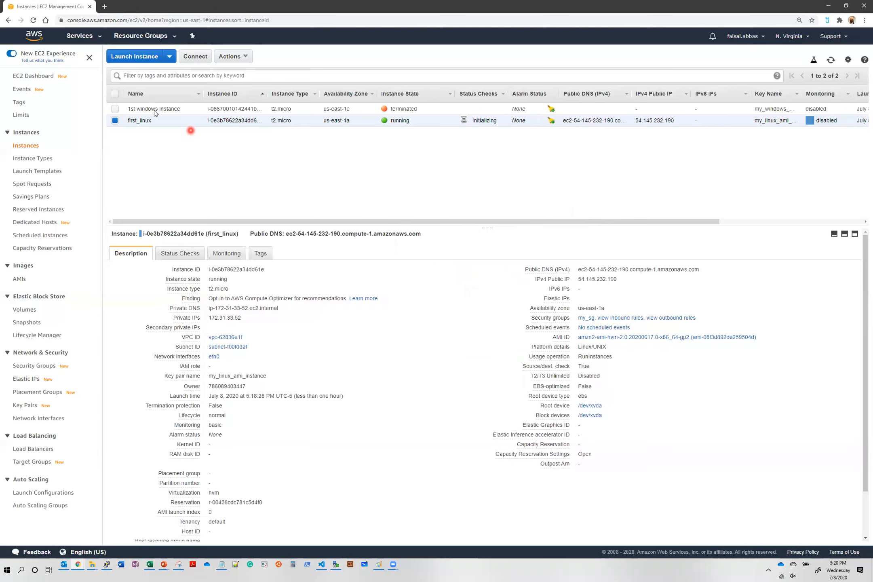
Review the instance's SSH connect instructions and copy first_linux's public DNS name
left_click(195, 56)
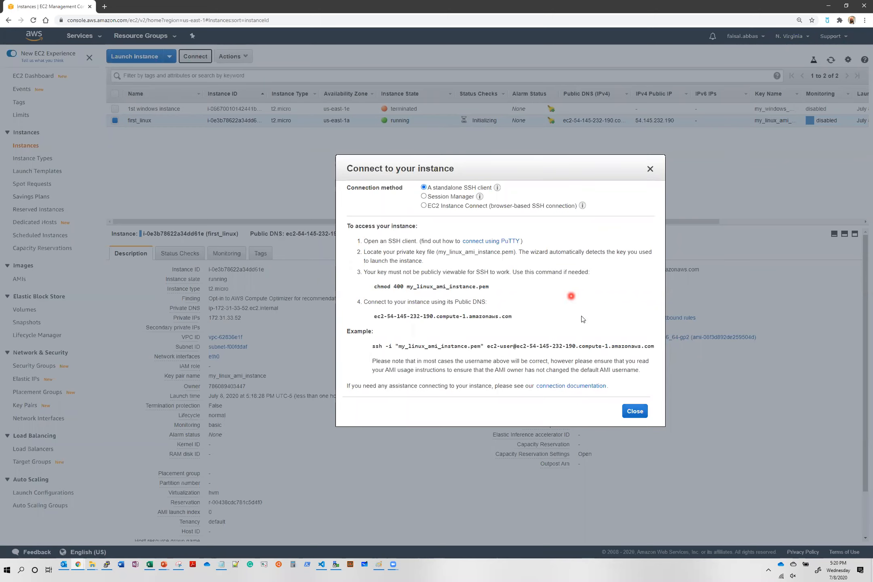
left_click(650, 168)
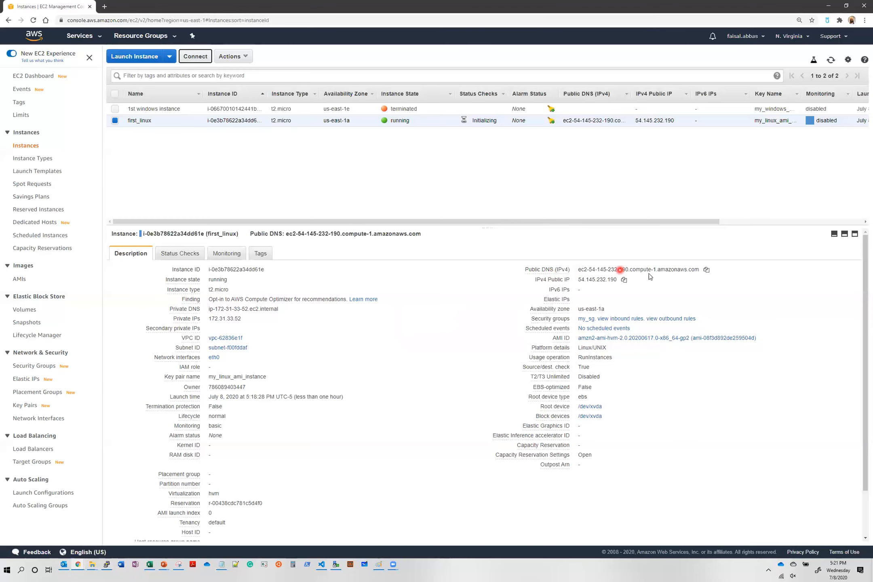
left_click(707, 271)
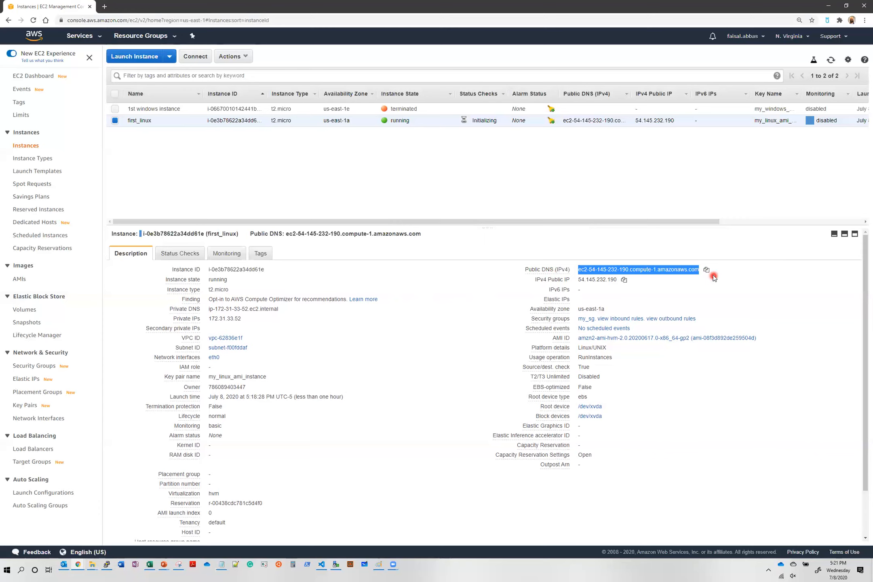
left_click(106, 564)
left_click(484, 219)
Set the PuTTY host name to ec2-user@ the pasted public DNS, port 22, SSH
left_click(485, 220)
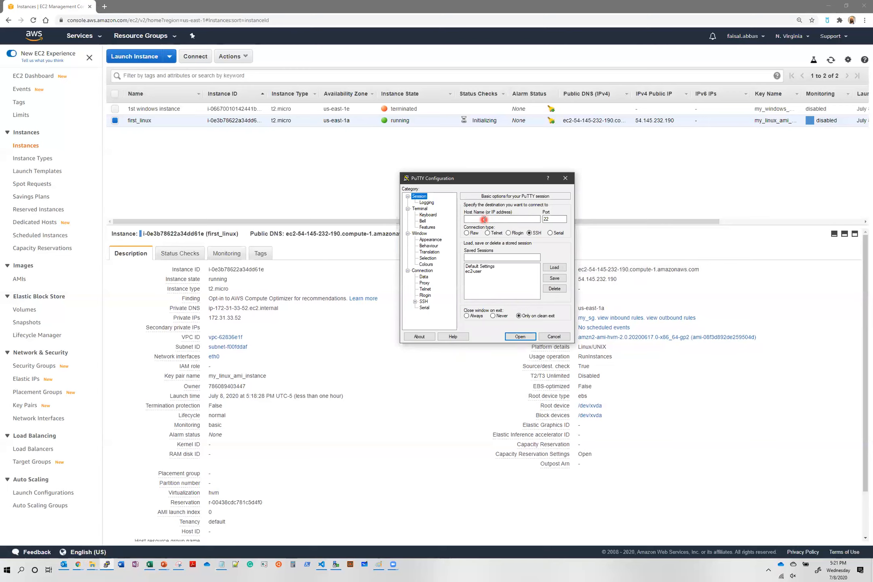
left_click(484, 220)
type("e")
key("BackSpace")
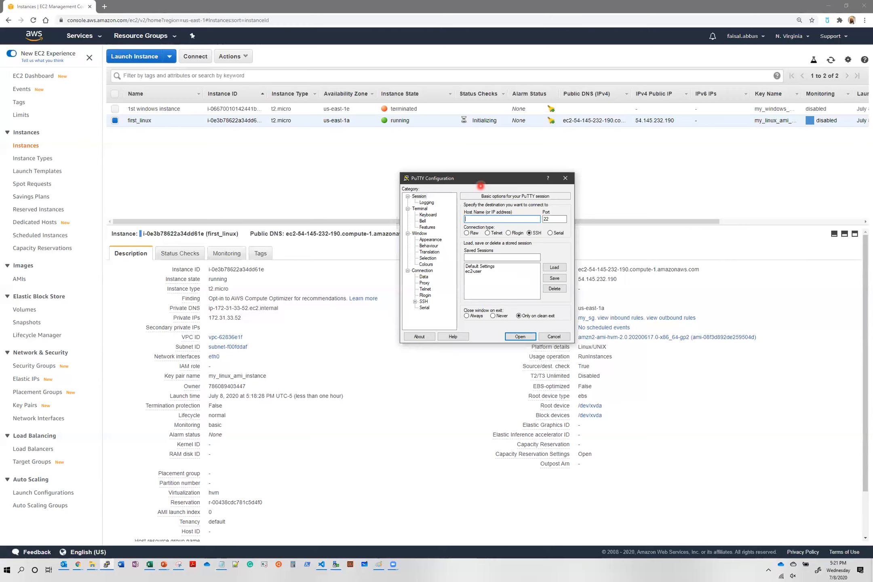
type("ec2-user")
type("@")
key("ctrl+v")
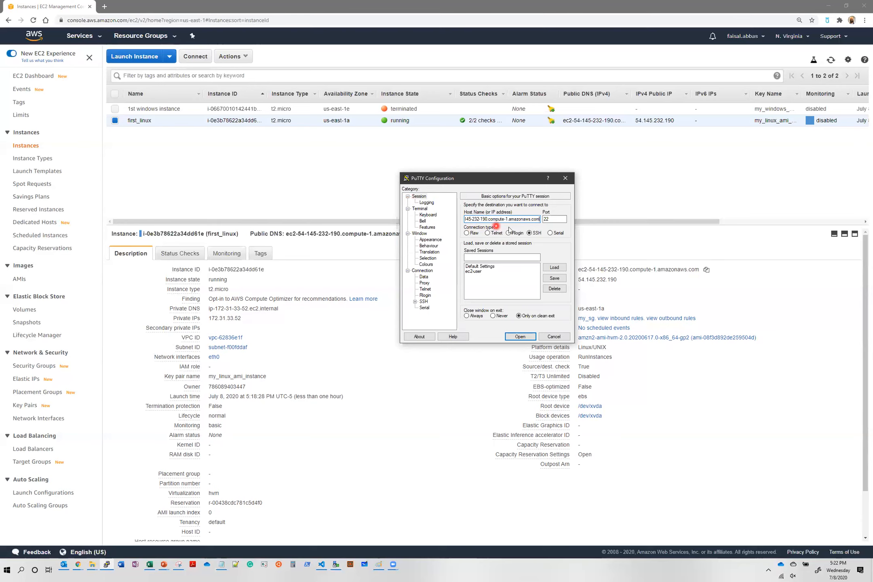
key("Home")
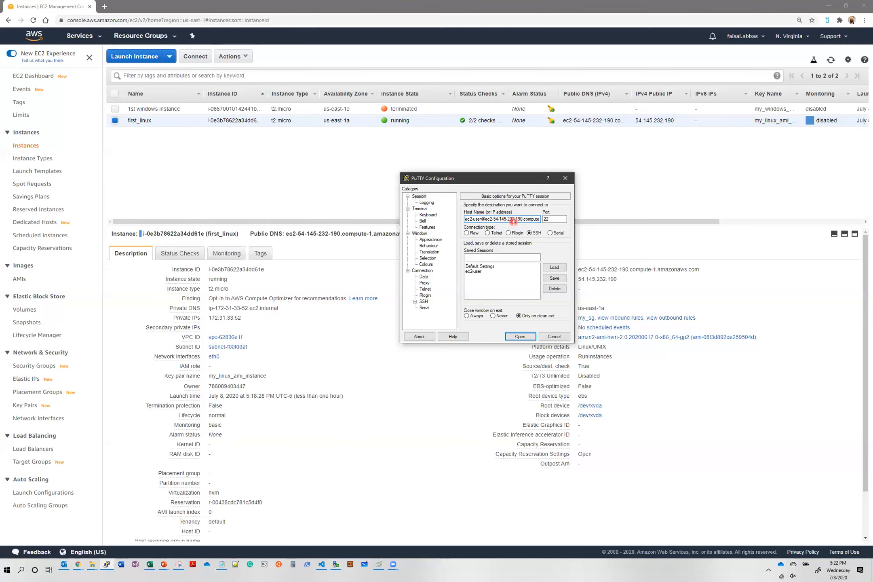
left_click(551, 220)
Choose my_linux_ami_instance.ppk from Downloads as the SSH Auth private key file
left_click(415, 302)
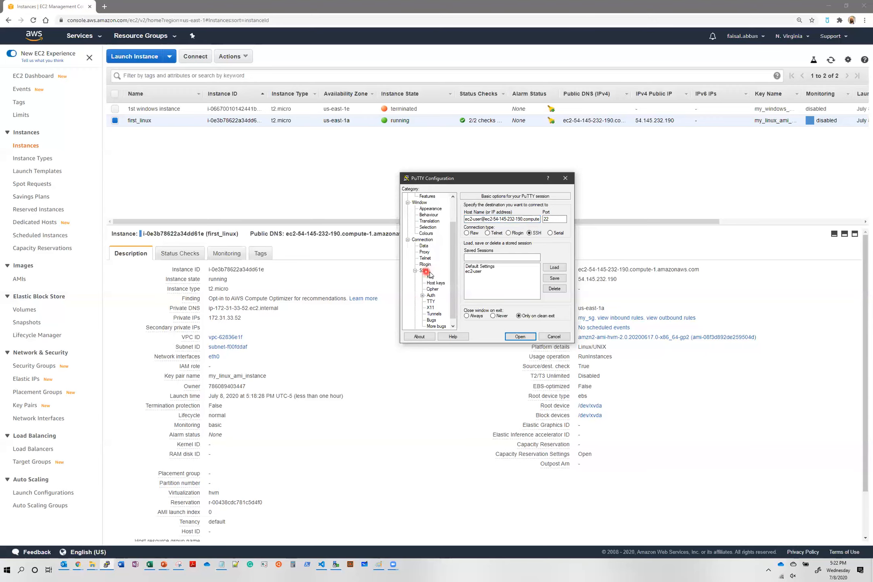
left_click(435, 297)
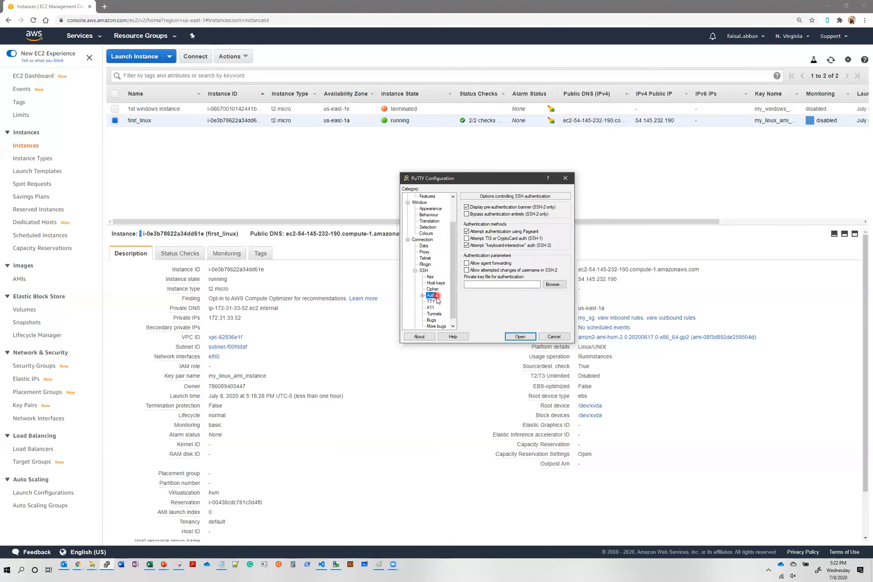
left_click(473, 285)
left_click(494, 286)
left_click(525, 286)
left_click(553, 285)
left_click(500, 284)
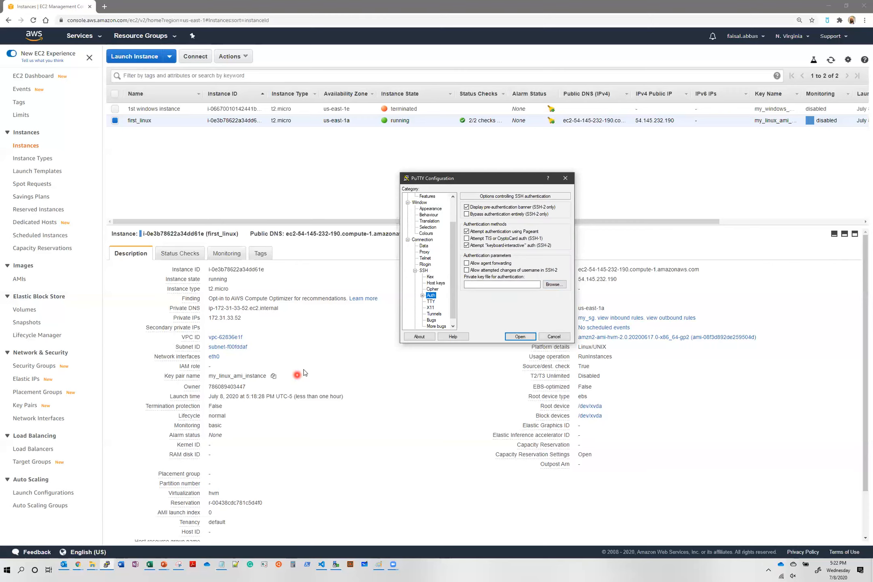
left_click(555, 284)
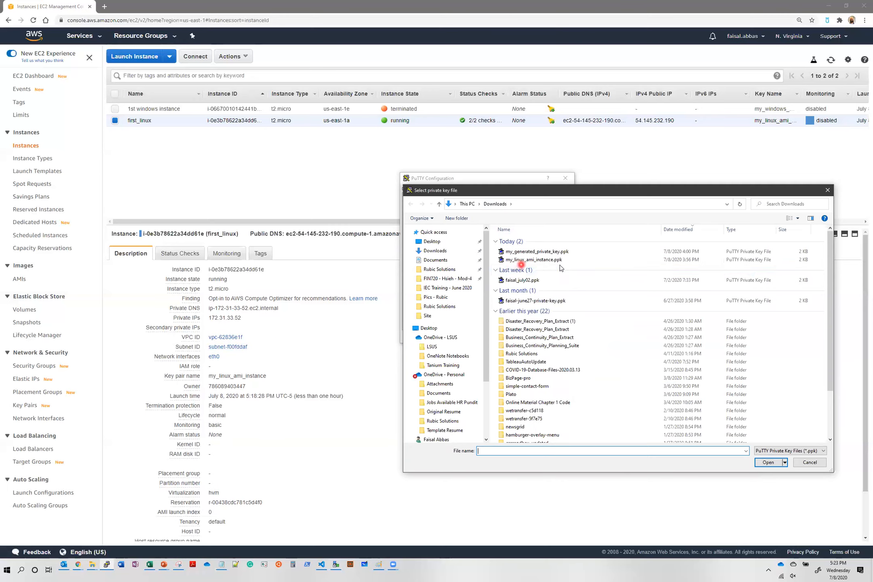
double_click(534, 259)
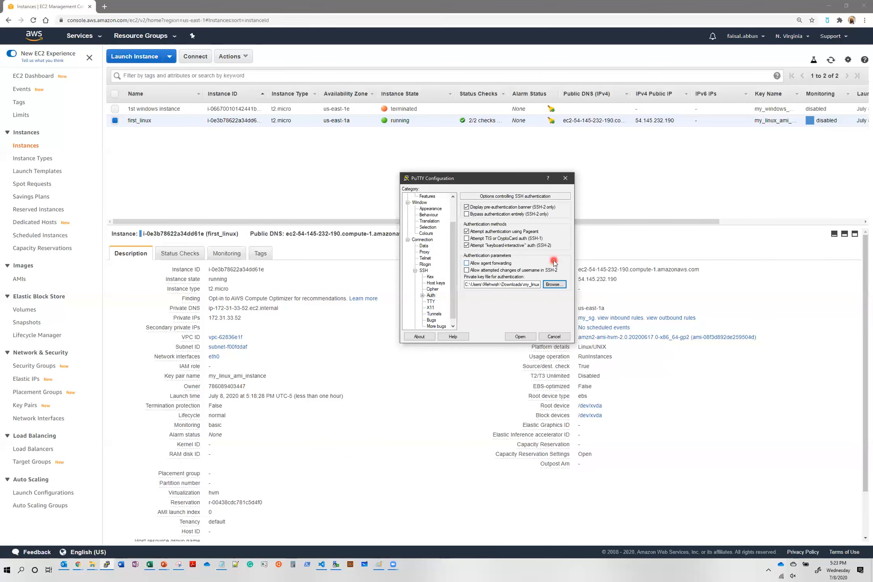
scroll(454, 214, "up", 2)
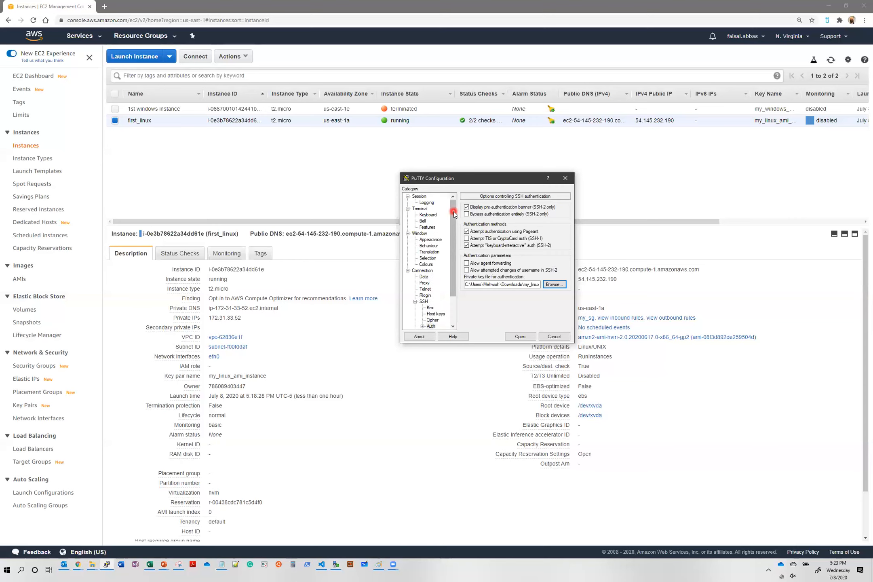
left_click(420, 197)
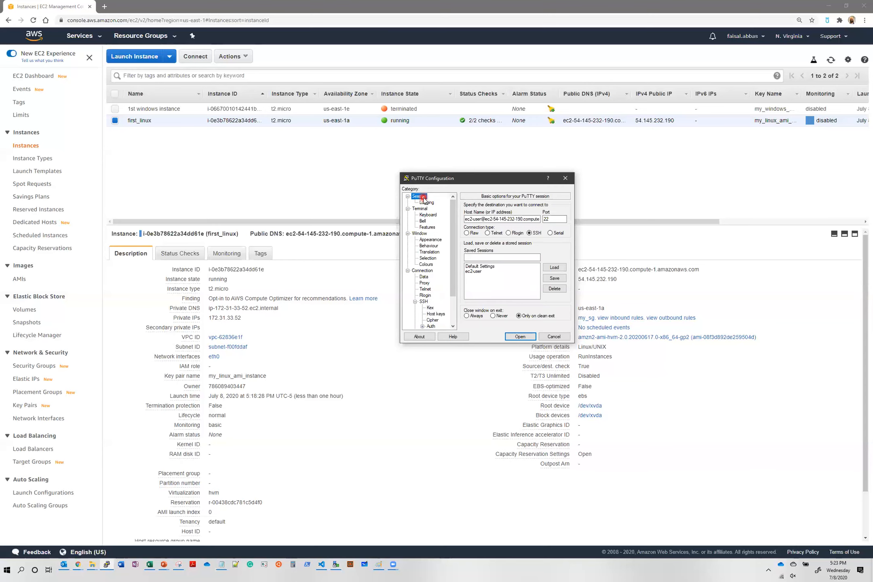
Open the SSH connection and accept the server's host key to log in as ec2-user
left_click(486, 228)
left_click(525, 338)
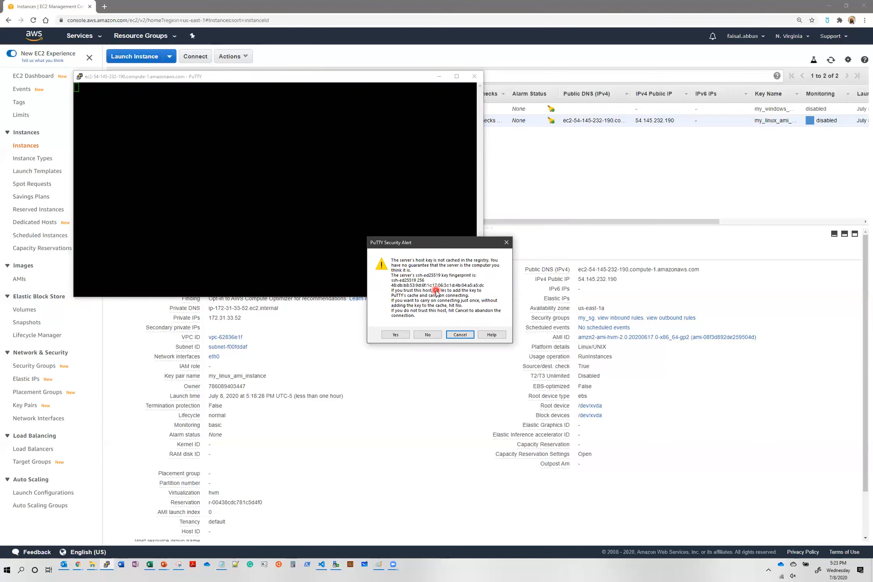
left_click(399, 336)
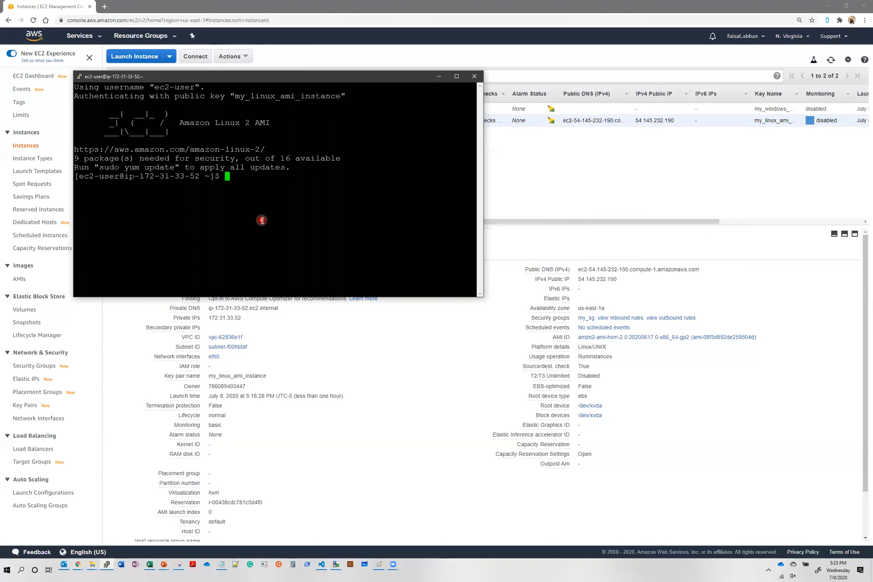
Run ls, df -hPT, pwd, who and uptime in the shell, then close the terminal
type("ls")
key("Return")
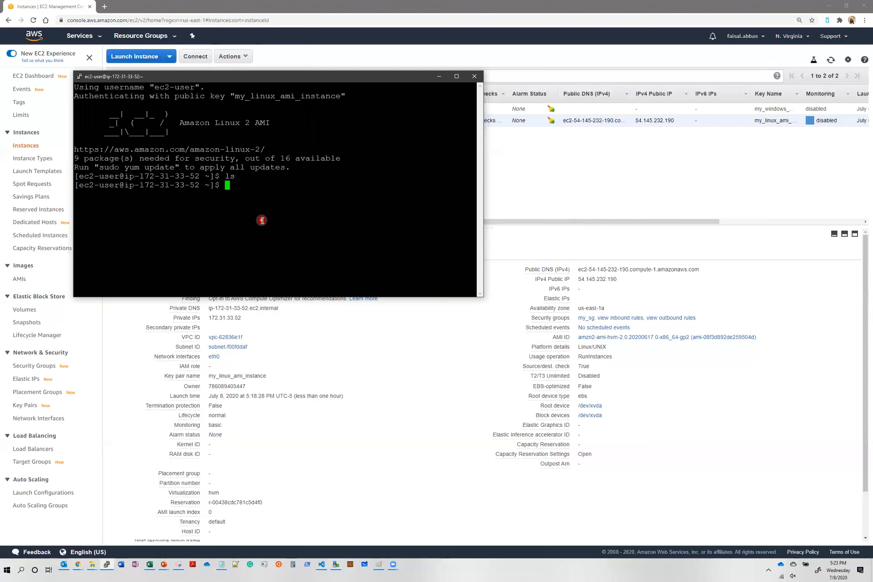
type("df -hPT")
key("Return")
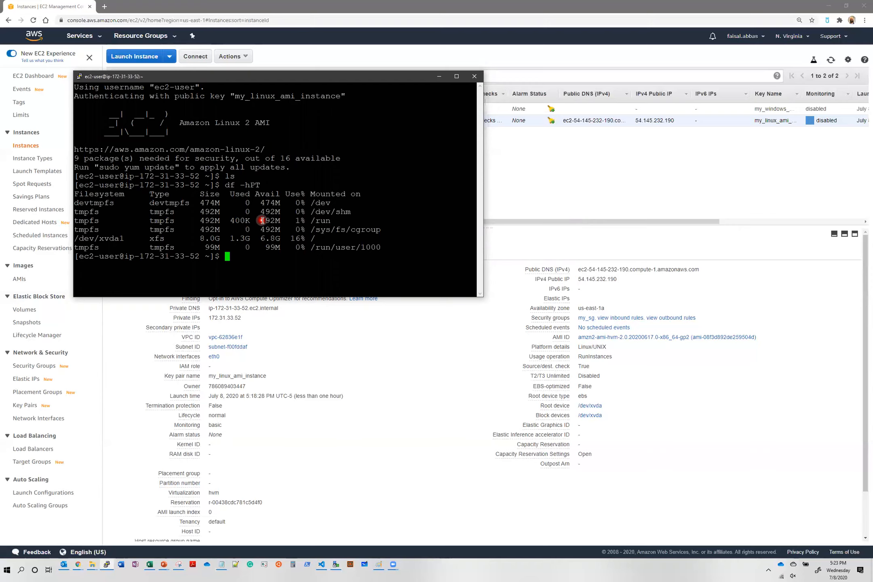
type("pwd")
key("Return")
type("who")
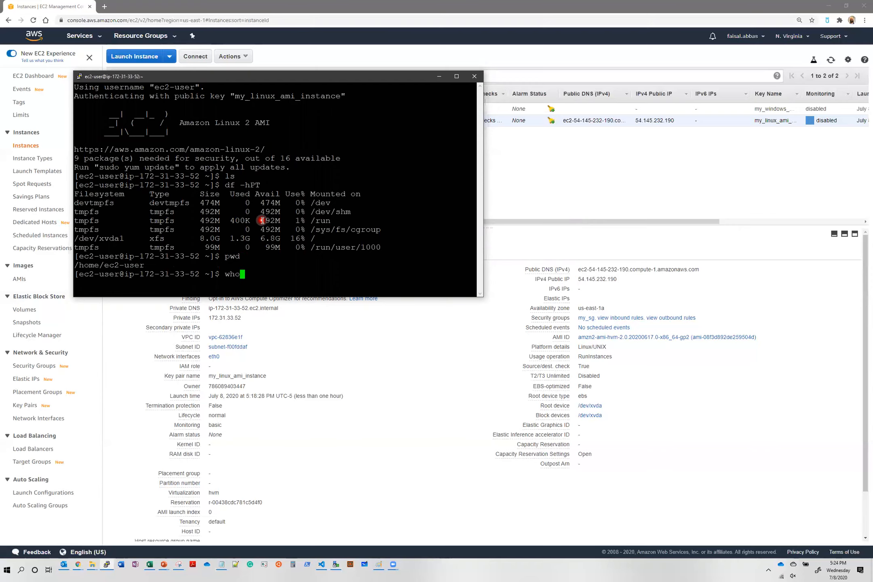
key("Return")
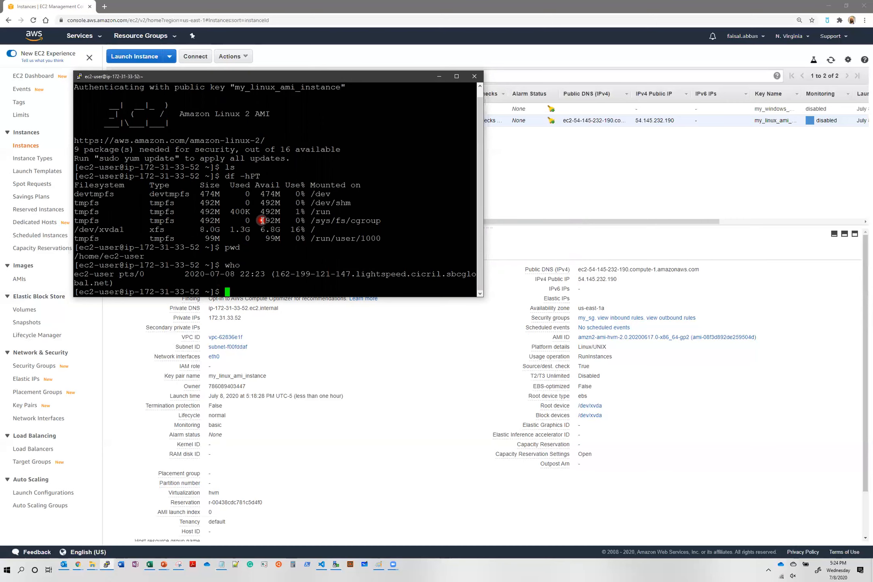
type("uptime")
key("Return")
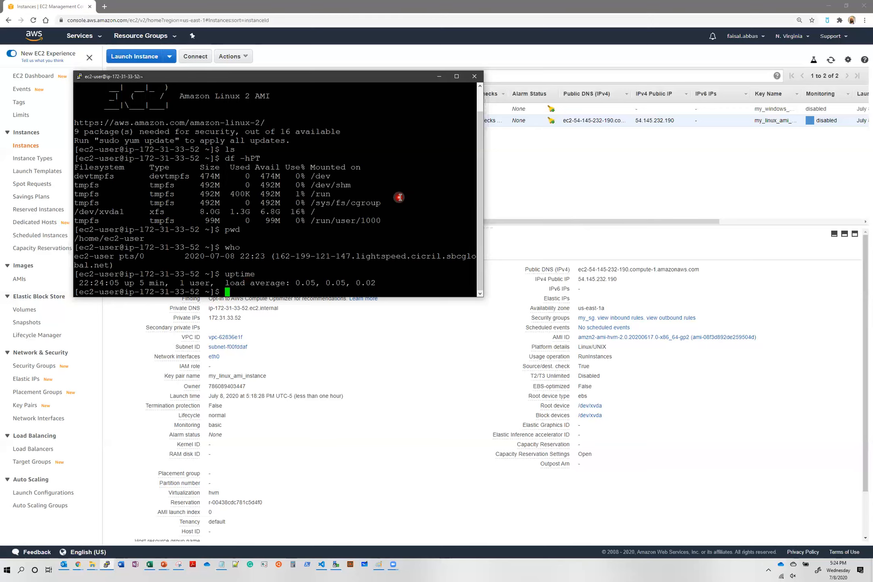
left_click(470, 77)
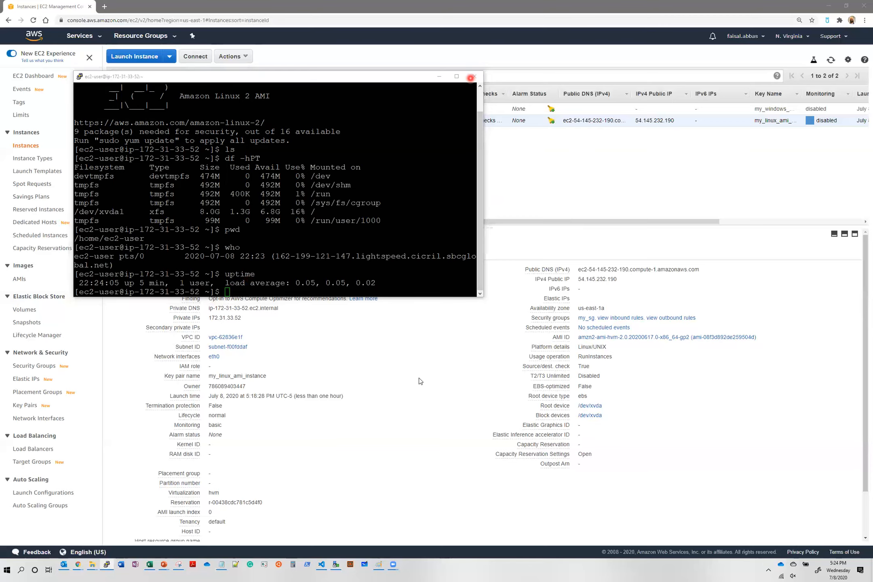
End the PuTTY SSH session, terminate the first_linux instance, and refresh until it shows terminated
left_click(446, 310)
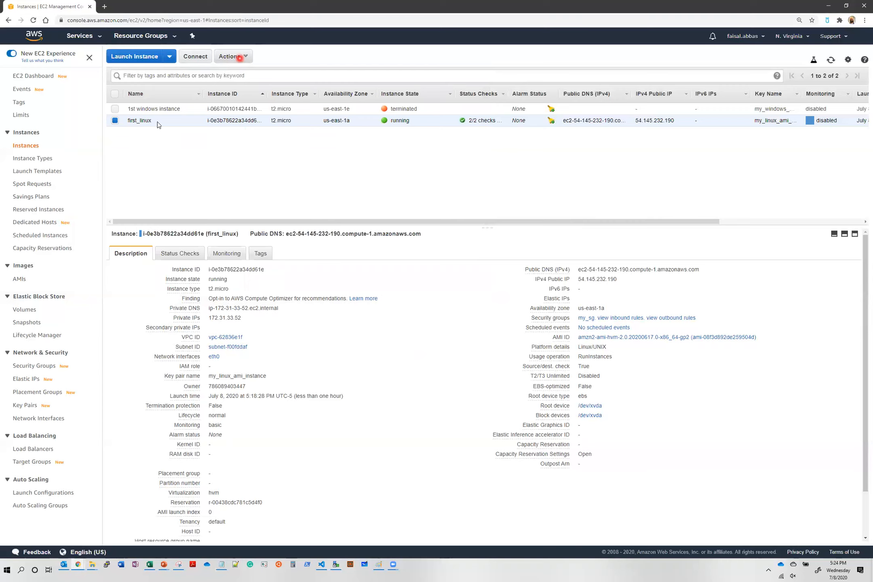
left_click(244, 58)
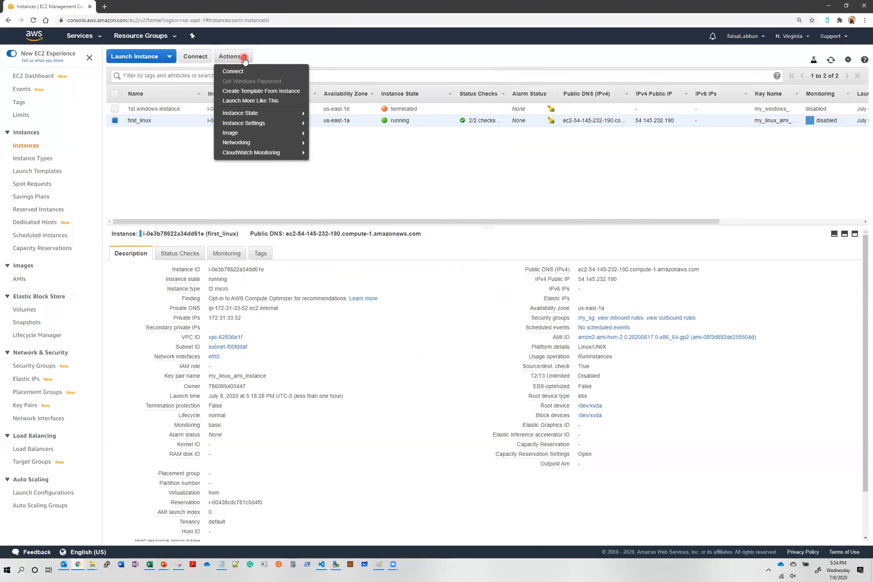
left_click(258, 113)
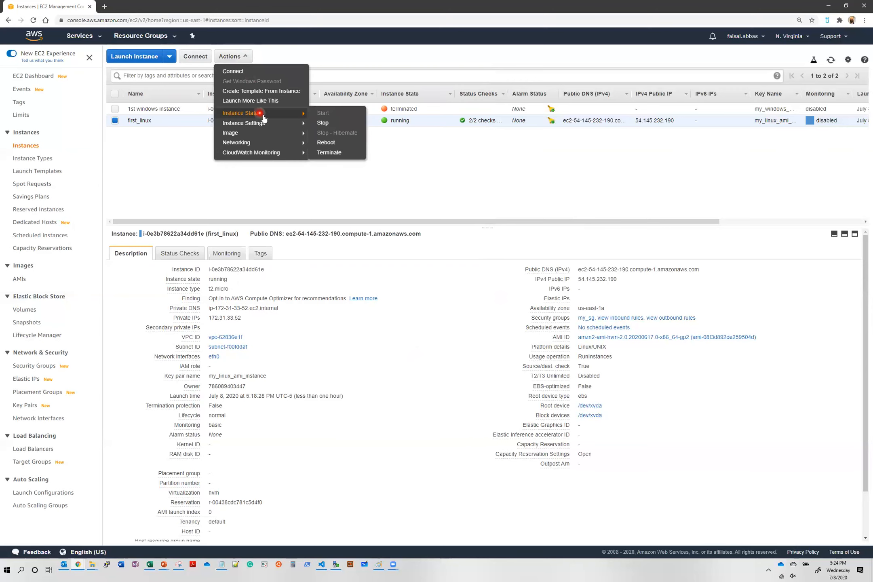
left_click(338, 119)
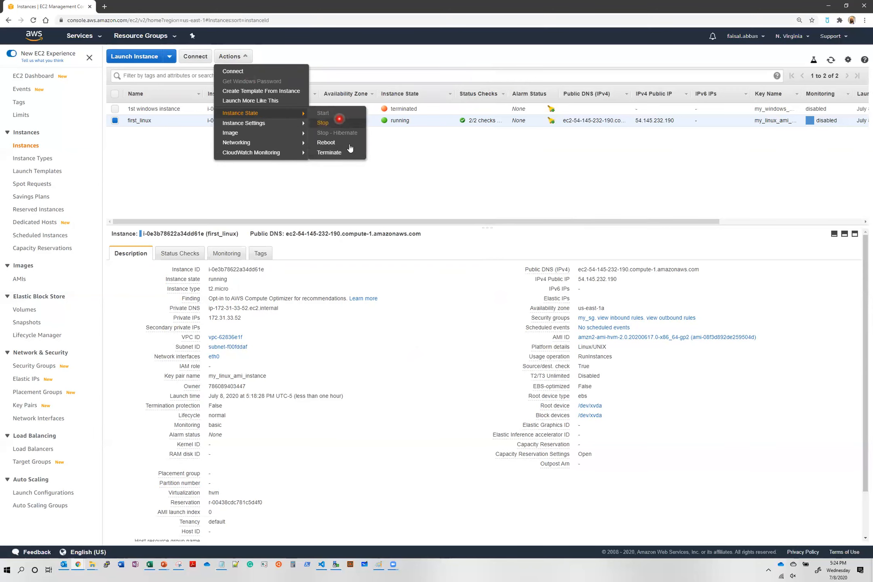
left_click(346, 152)
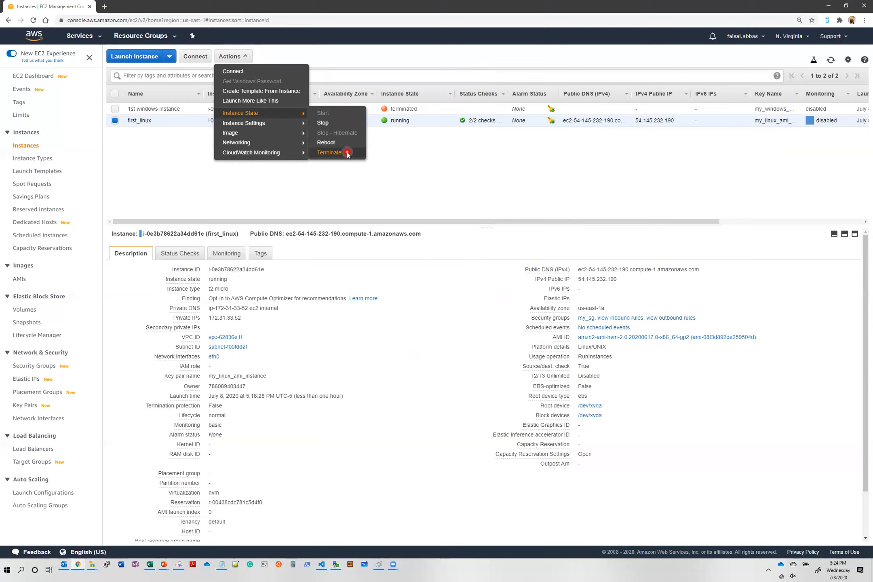
left_click(346, 153)
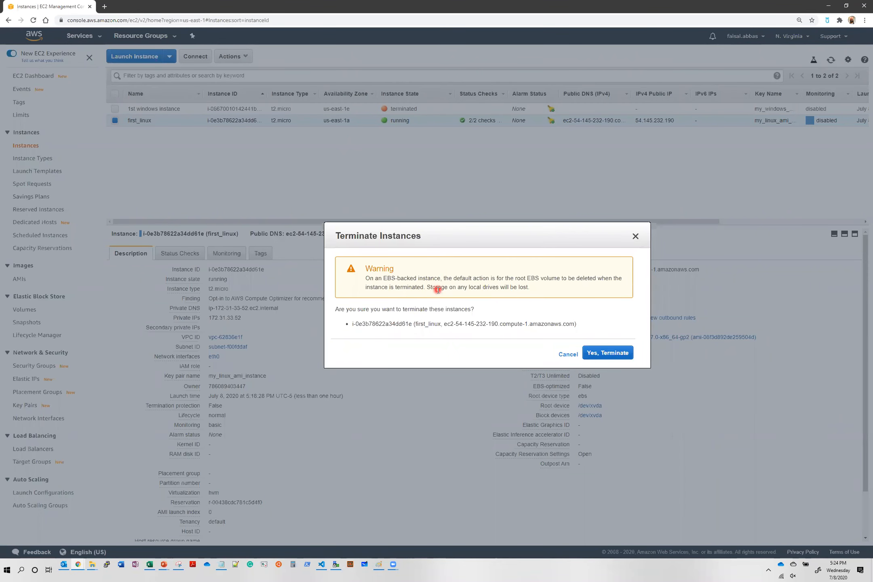
left_click(611, 355)
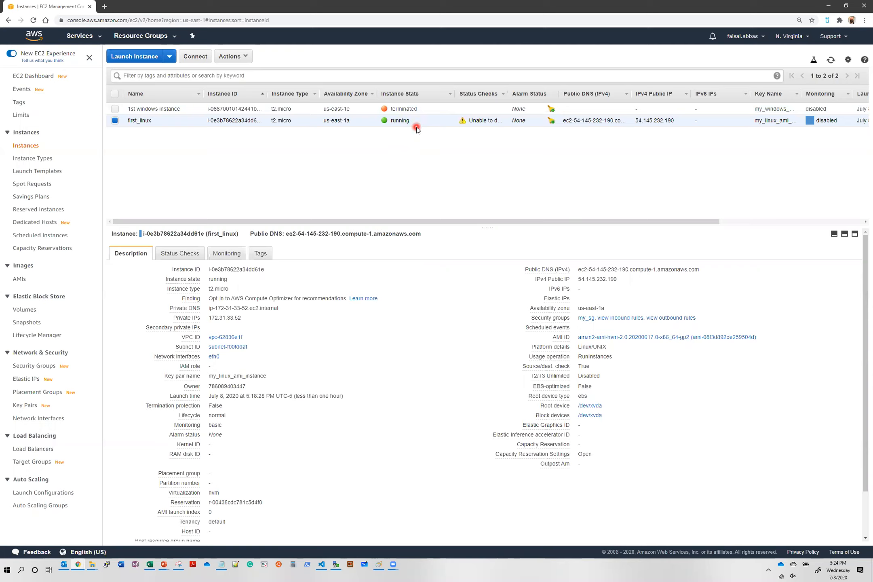
left_click(830, 62)
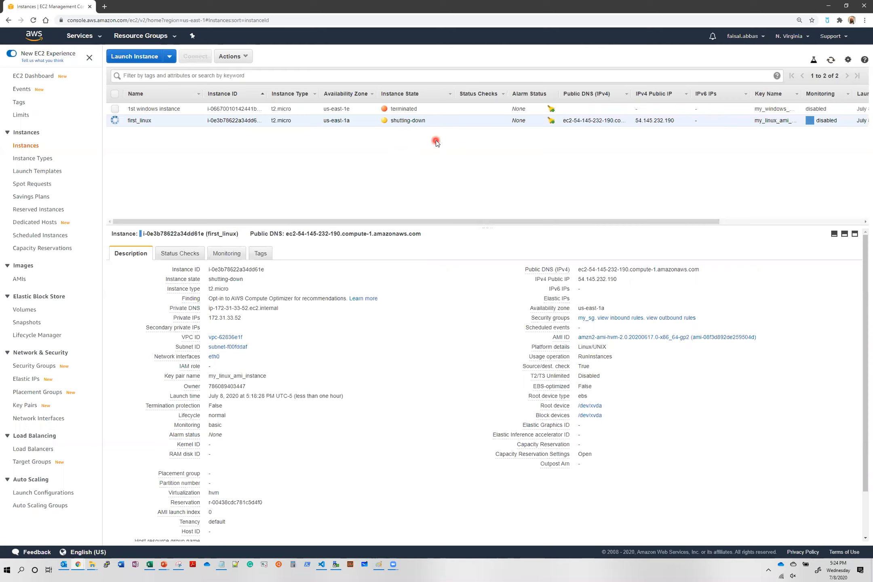
left_click(831, 59)
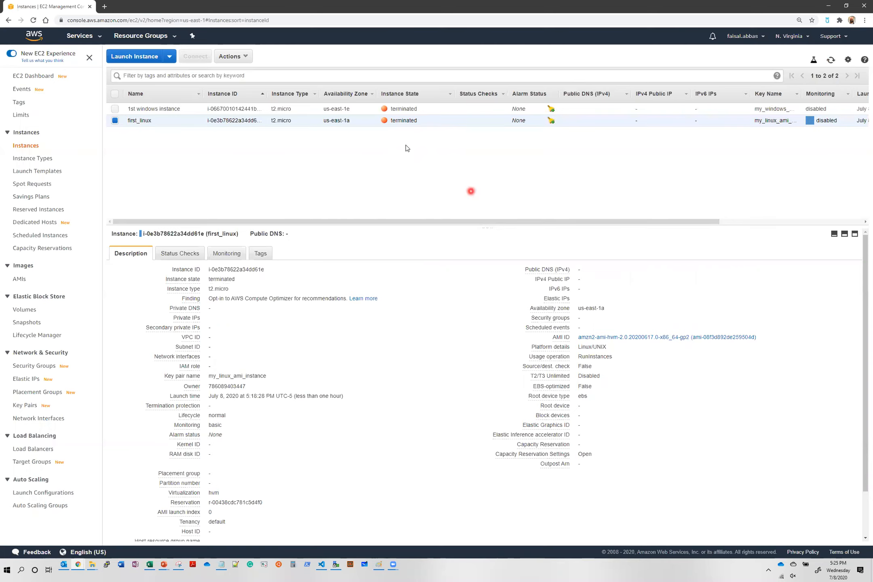